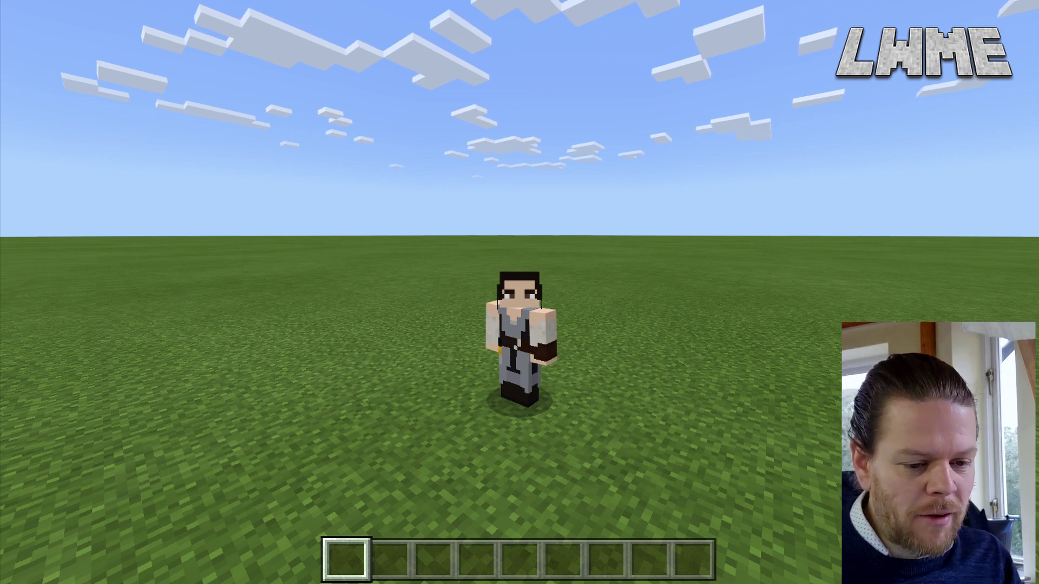
Step: Switch the camera to first-person view in the flat grassy world
key(F5)
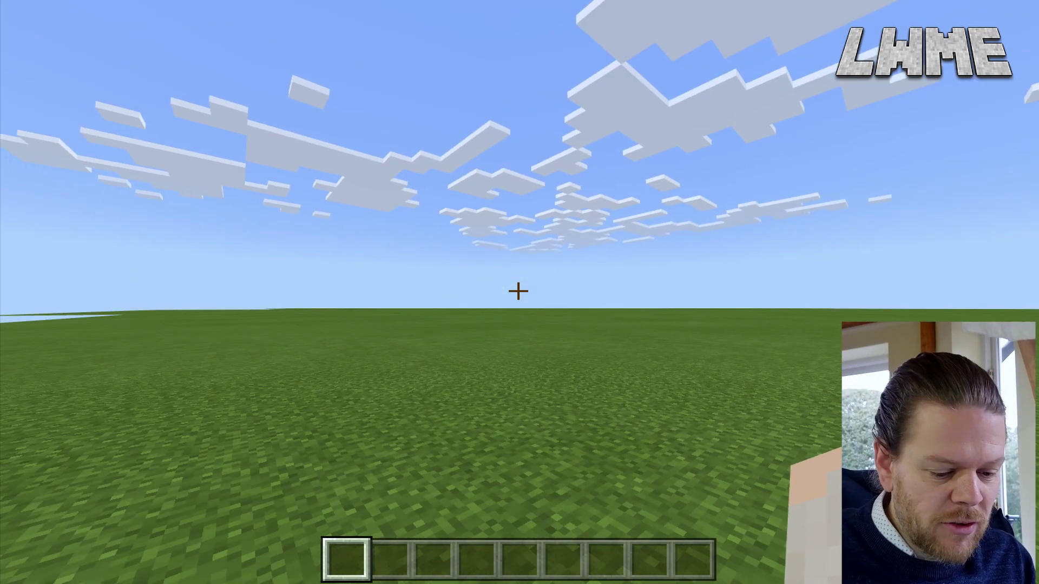
Step: Switch Code Builder's editor to Tynker and open the Teleportation Scroll tutorial
key(c)
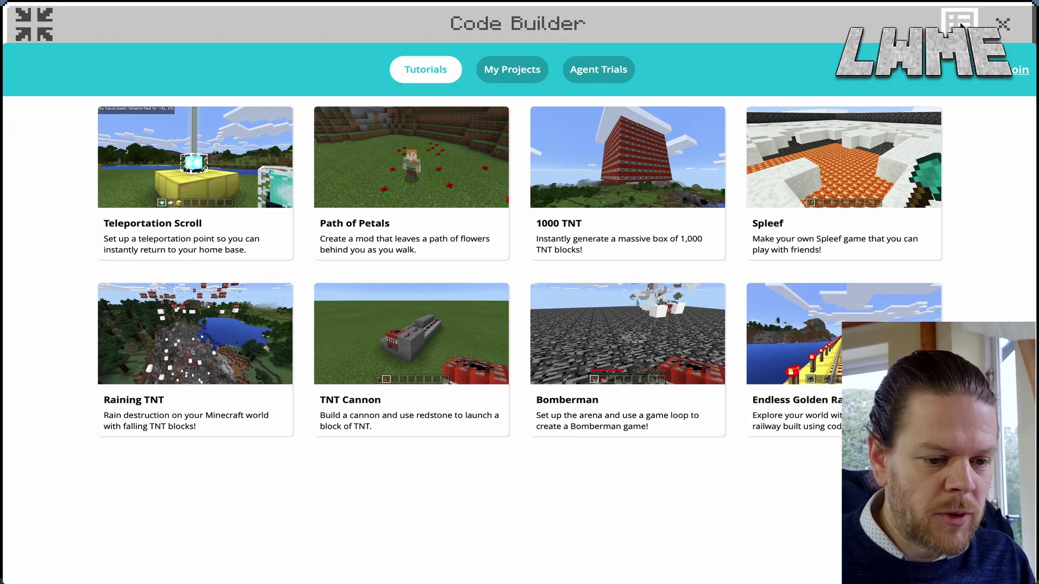
click(960, 21)
click(566, 332)
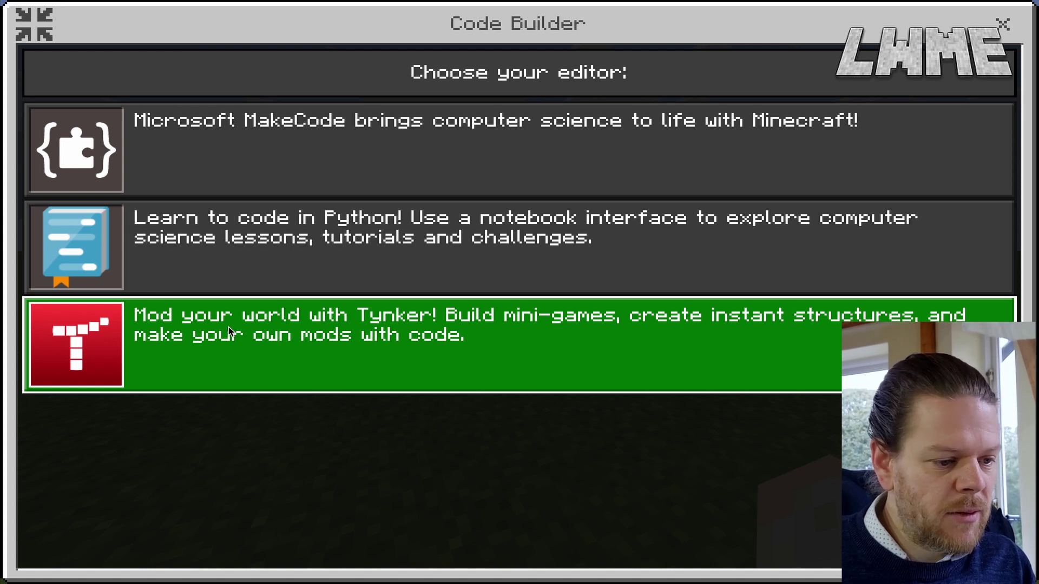
click(228, 328)
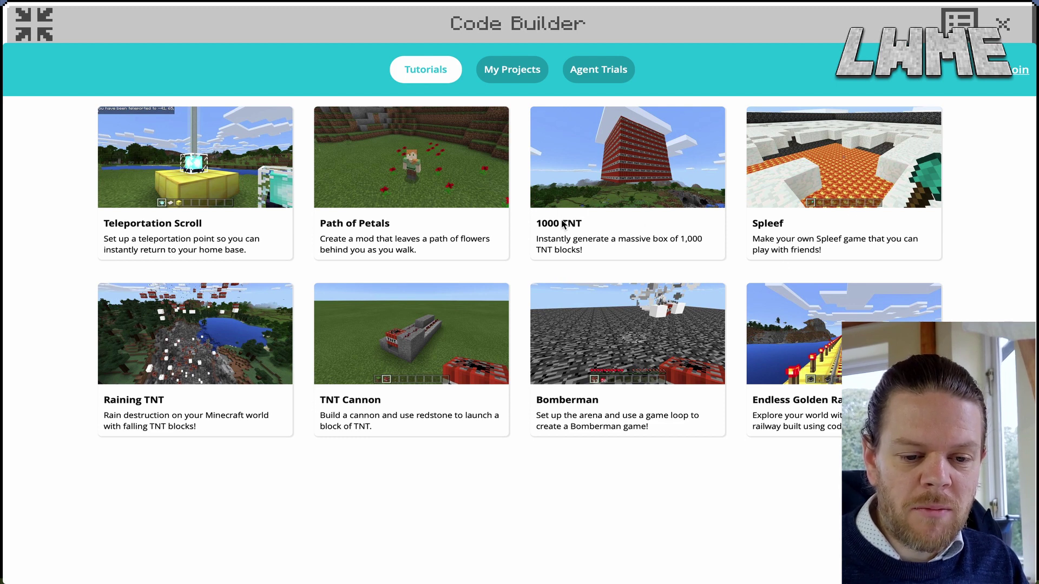
click(192, 198)
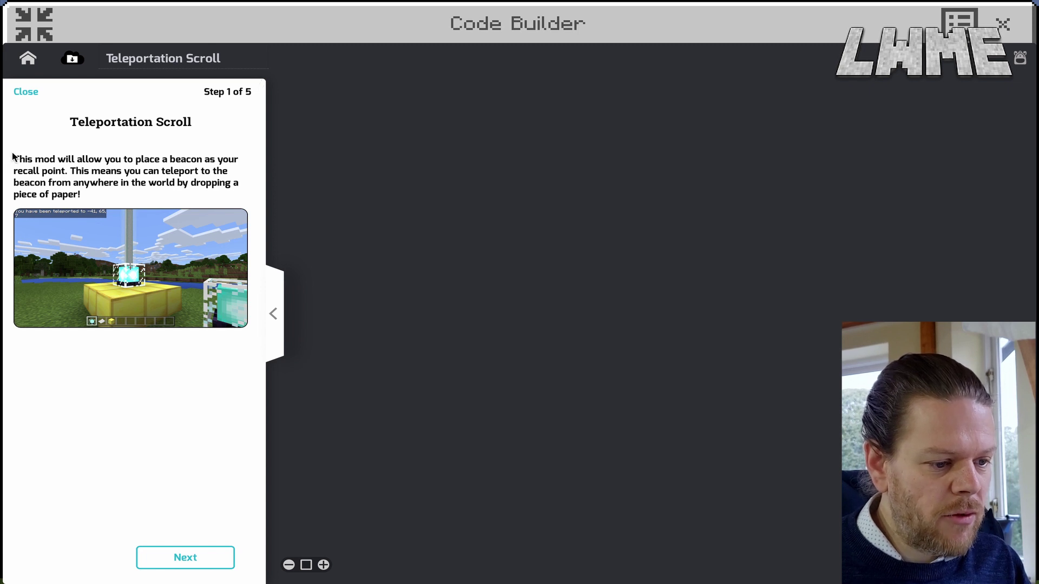
Step: Build the beacon-placed script that moves TynkerBot to the player and saves a checkpoint
click(194, 558)
drag(106, 213, 100, 210)
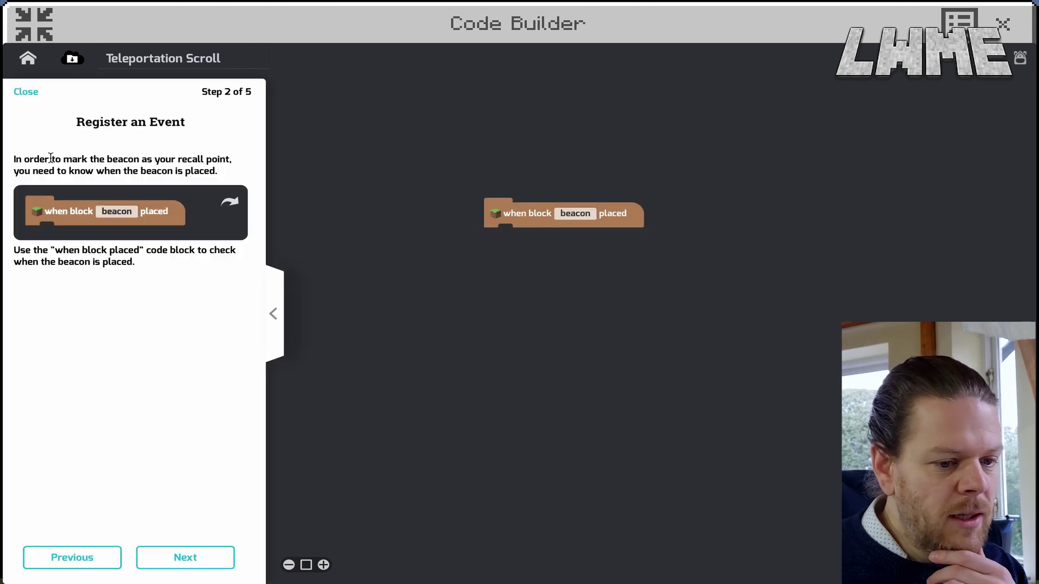
click(185, 558)
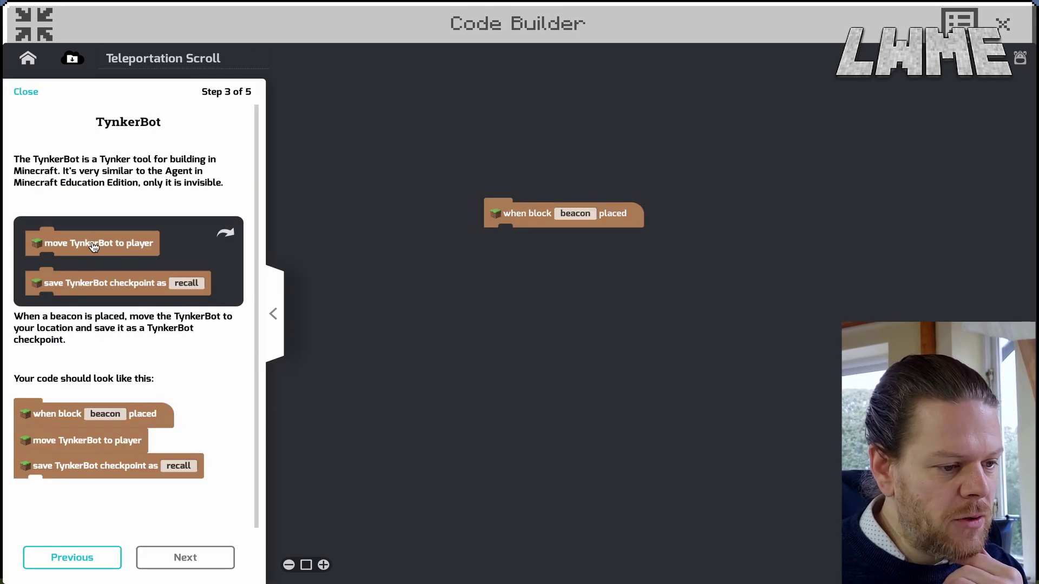
drag(95, 244, 557, 240)
mouse_move(97, 283)
mouse_down()
mouse_move(159, 292)
mouse_move(572, 282)
mouse_up()
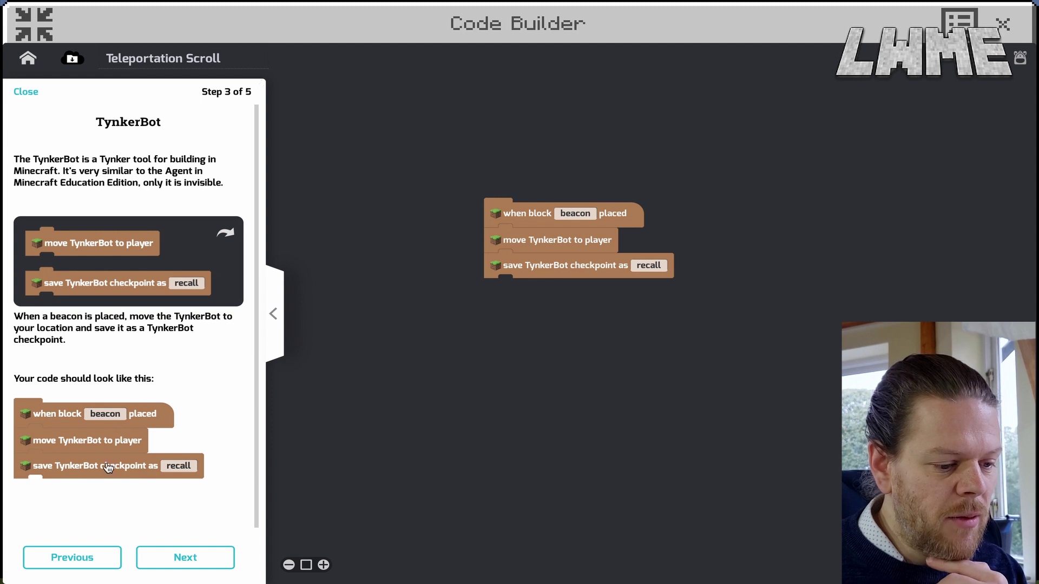
Step: Build the paper-dropped script that teleports all players to the 'recall' checkpoint, then finish the tutorial
click(185, 558)
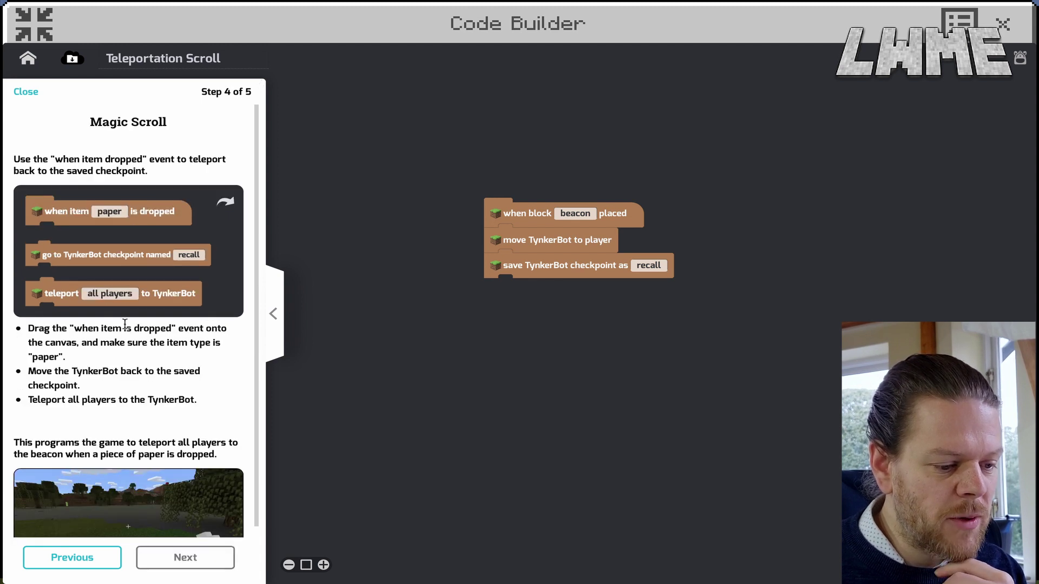
drag(68, 220, 808, 207)
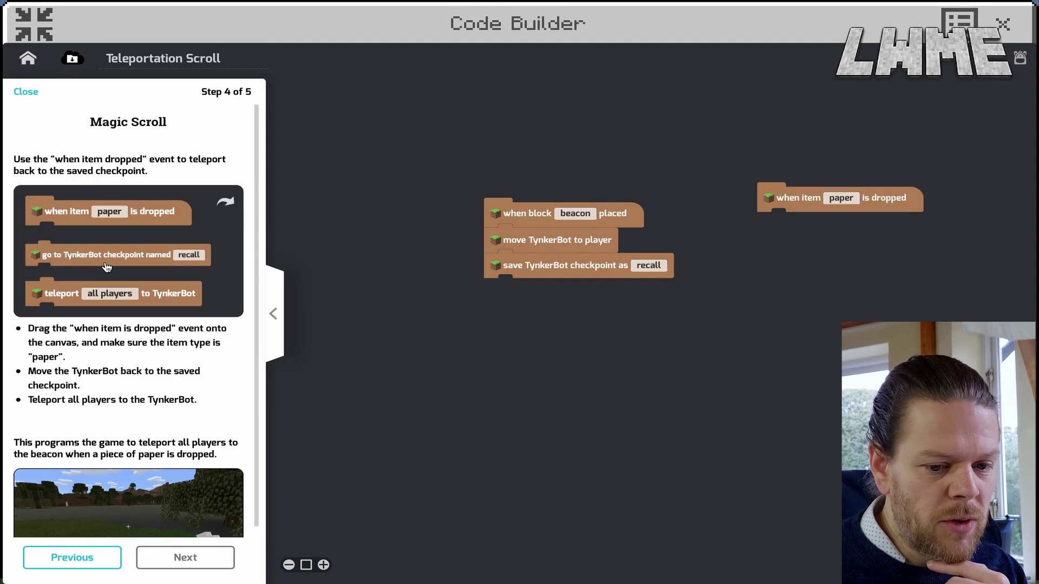
drag(103, 258, 830, 231)
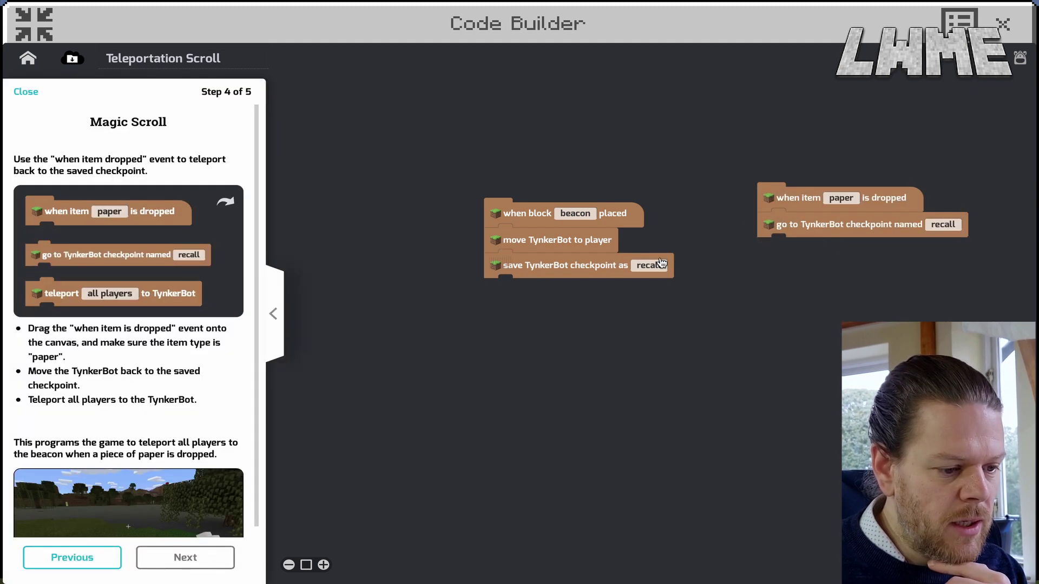
mouse_move(40, 297)
mouse_down()
mouse_move(829, 285)
mouse_move(783, 259)
mouse_up()
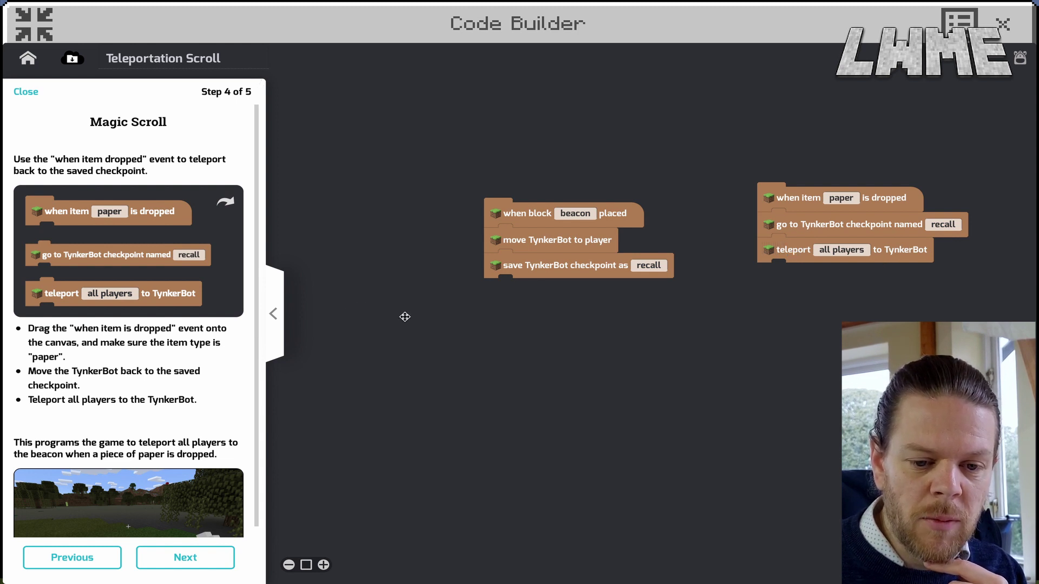
click(185, 558)
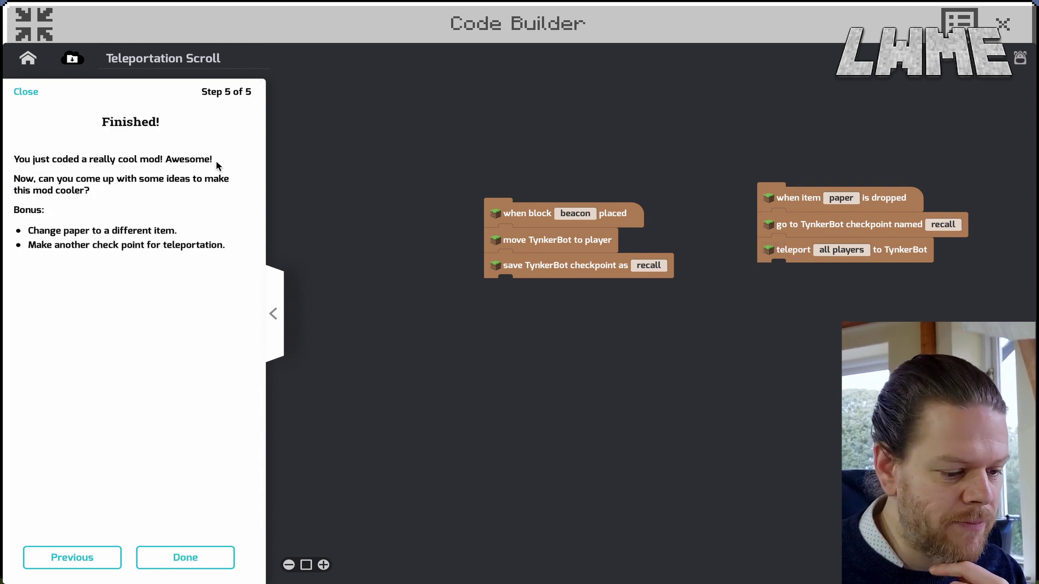
click(185, 557)
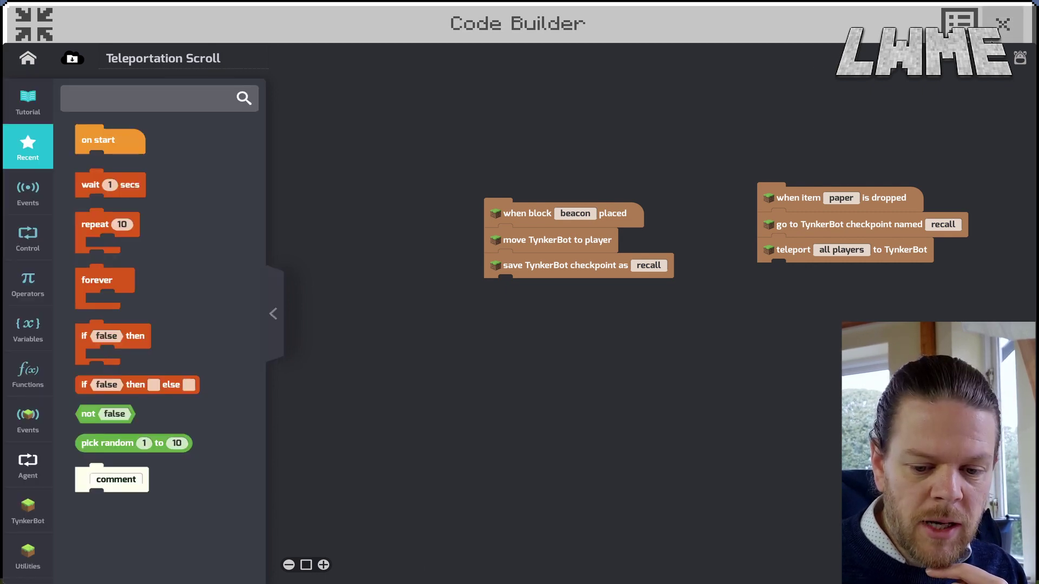
Step: Add a beacon and a stack of paper to the hotbar from the creative inventory
click(1007, 24)
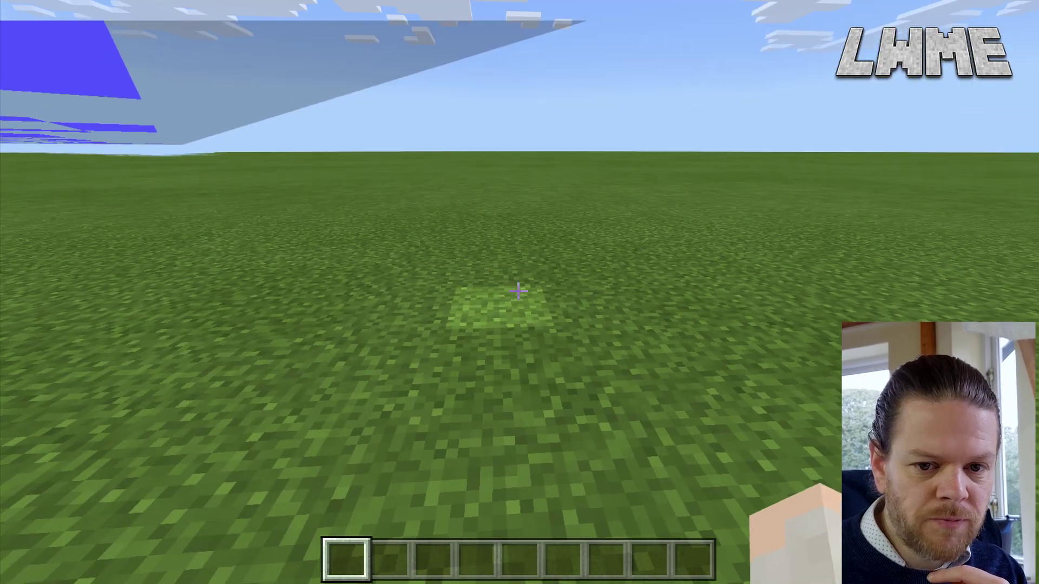
key(e)
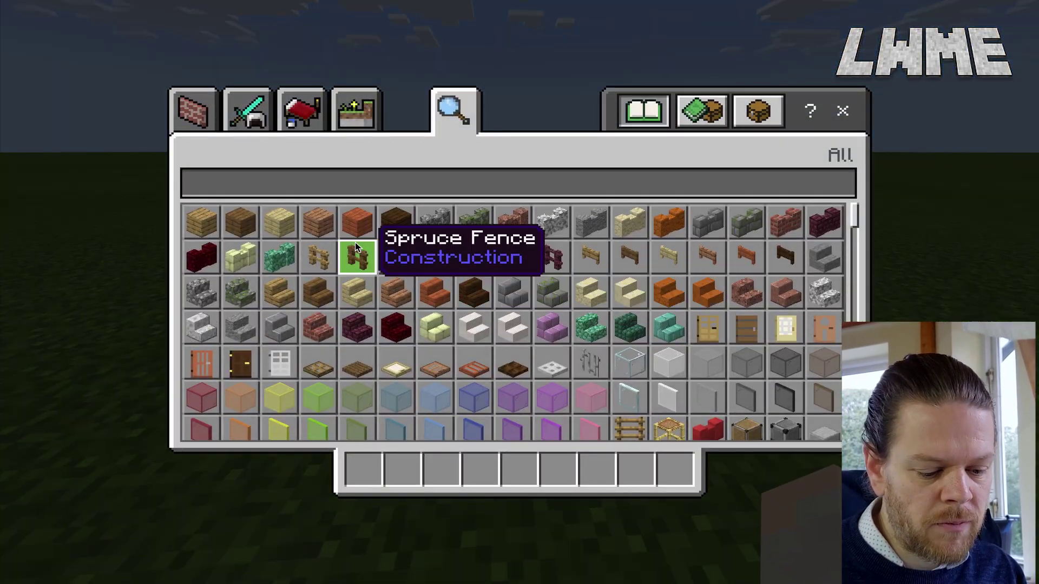
text(be)
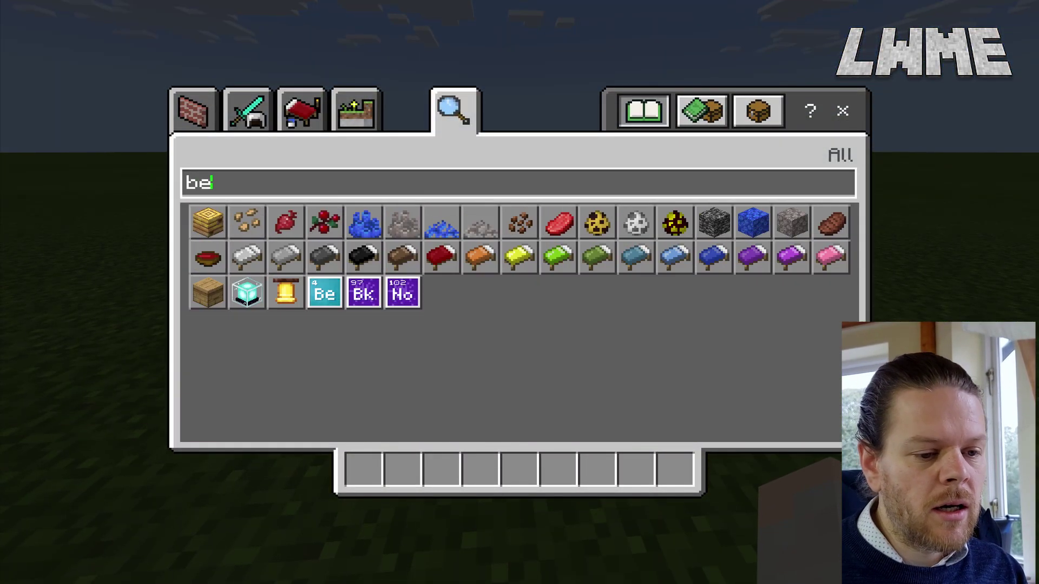
text(ac)
click(209, 222)
key(BackSpace)
key(BackSpace)
key(BackSpace)
key(BackSpace)
text(pa)
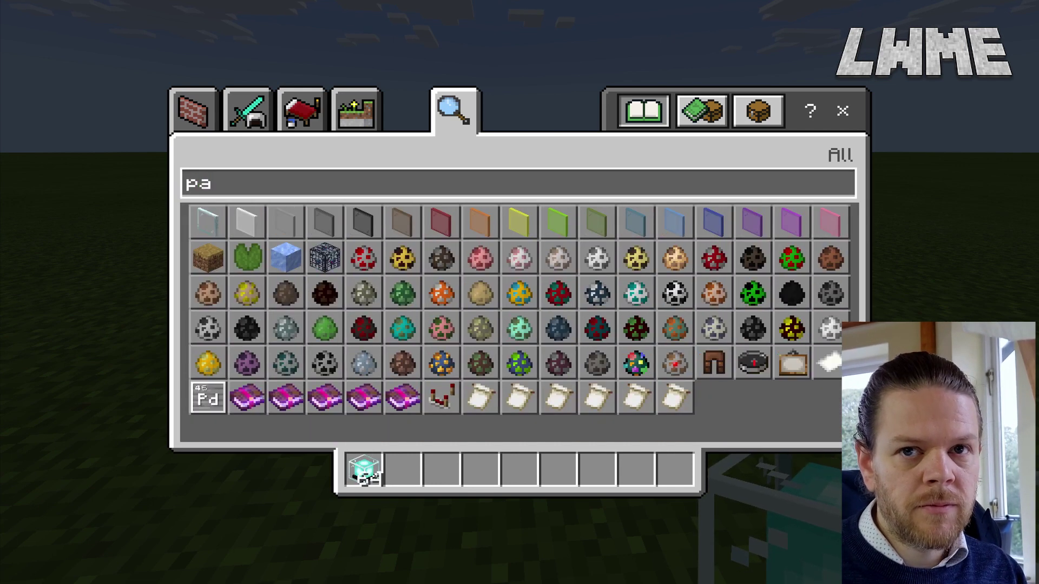
text(p)
click(209, 222)
click(403, 469)
key(Escape)
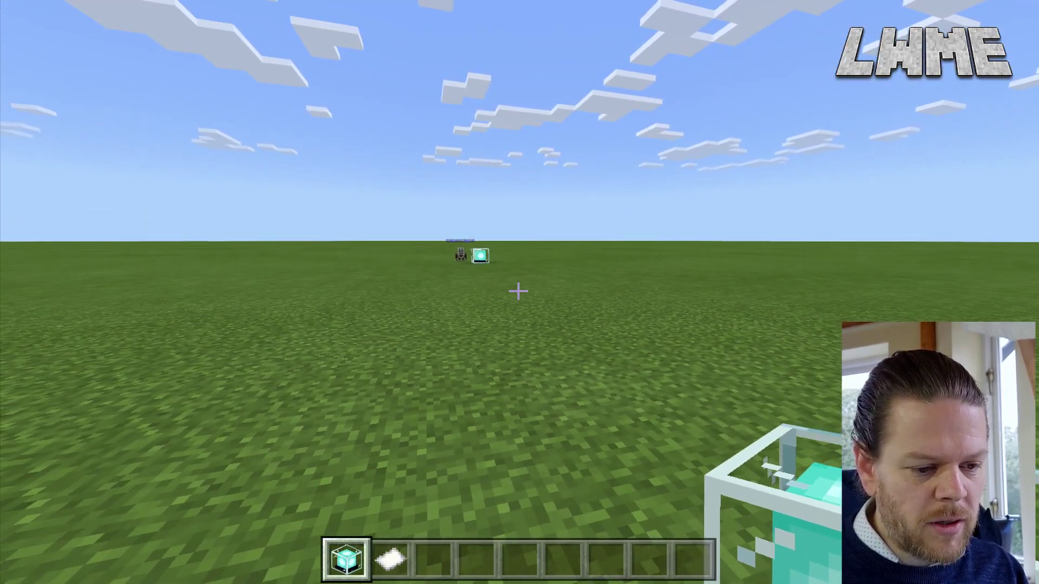
Step: Use the paper to teleport back to the beacon, then reopen Code Builder
key(2)
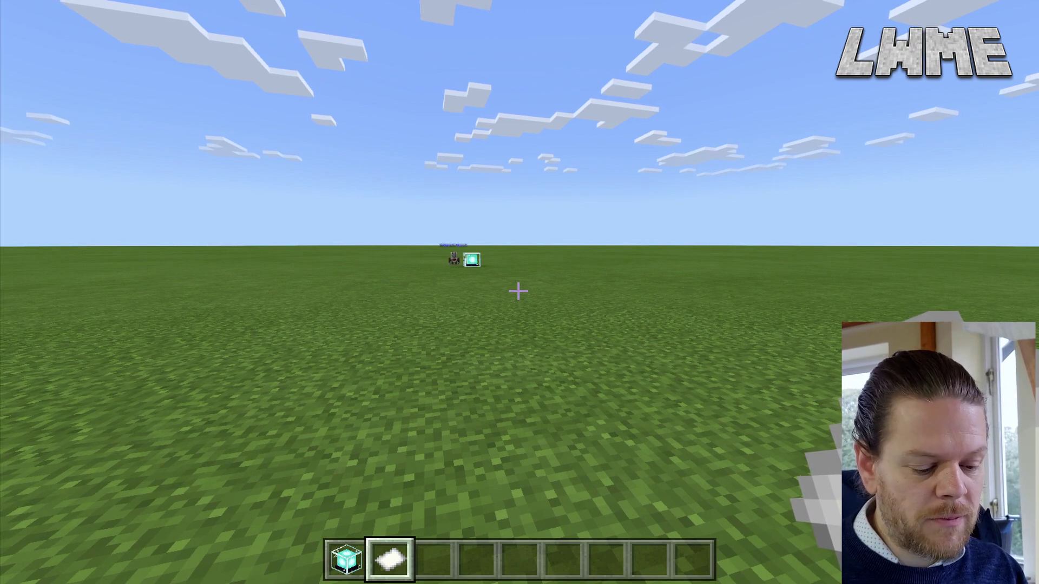
right_click(517, 290)
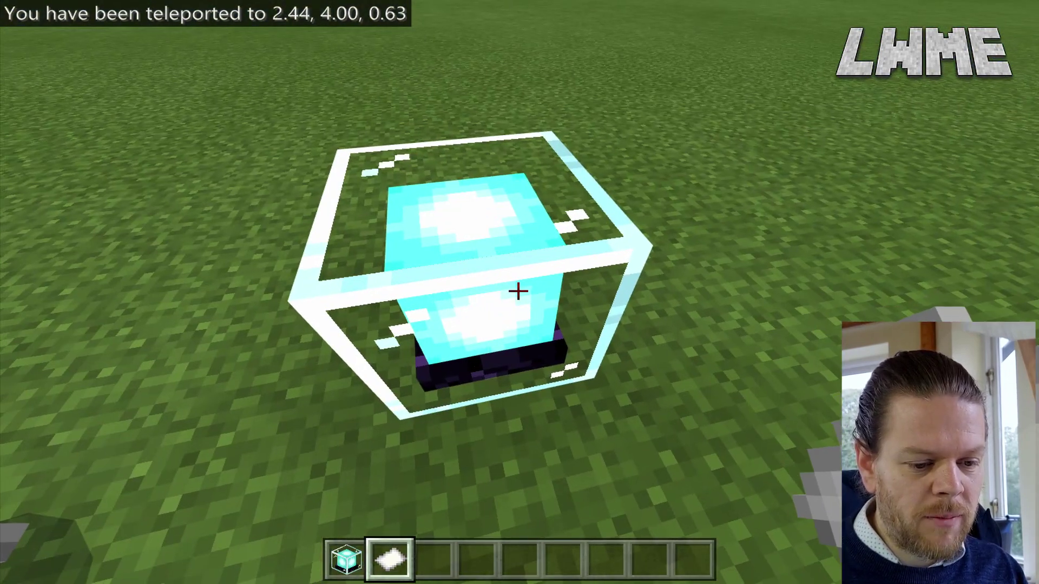
key(s)
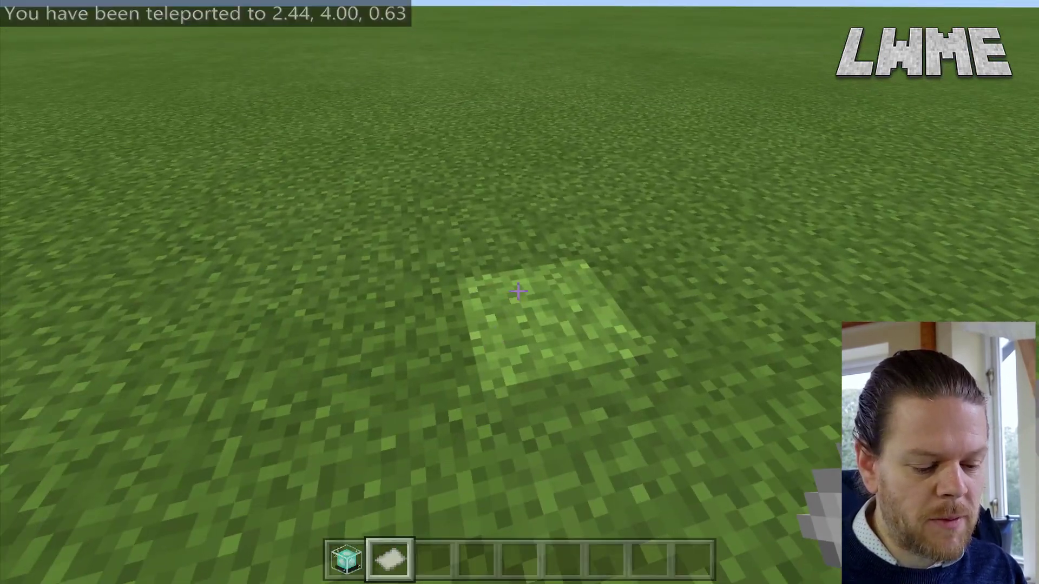
key(c)
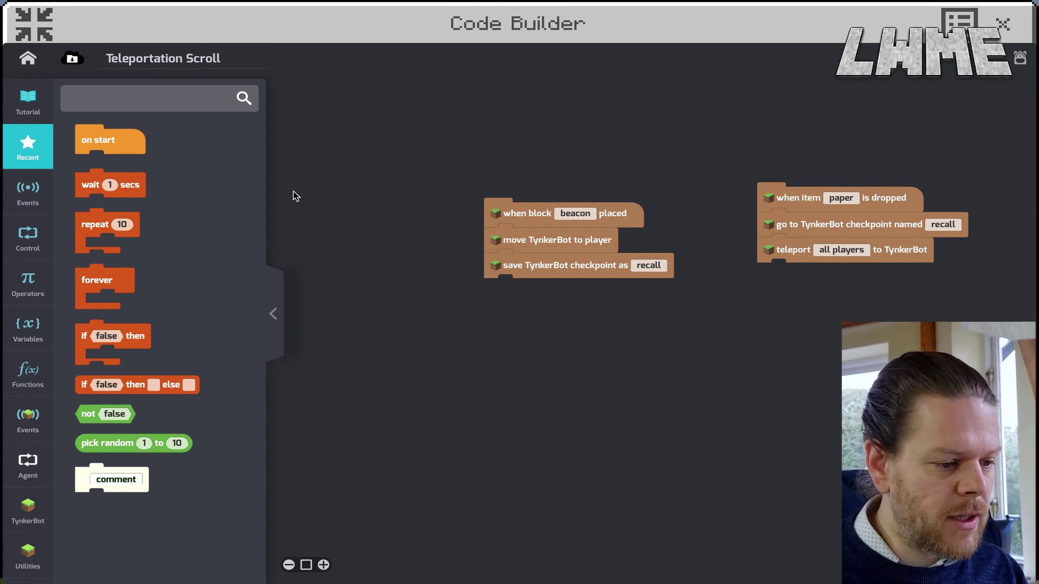
Step: Review the tutorial steps, keeping beacon and paper as the event choices
click(28, 103)
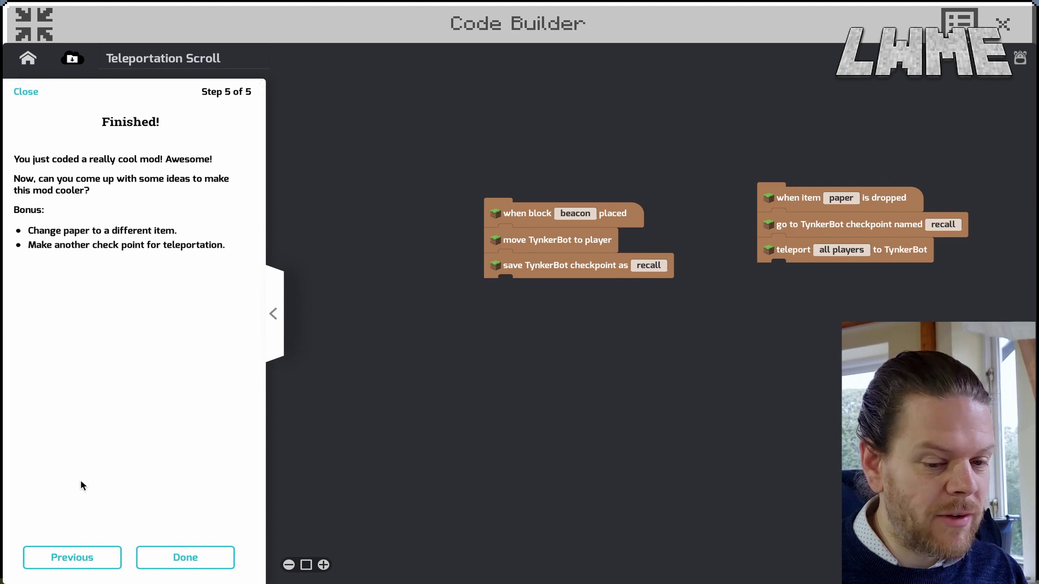
click(73, 558)
click(73, 558)
click(185, 558)
click(184, 557)
click(184, 557)
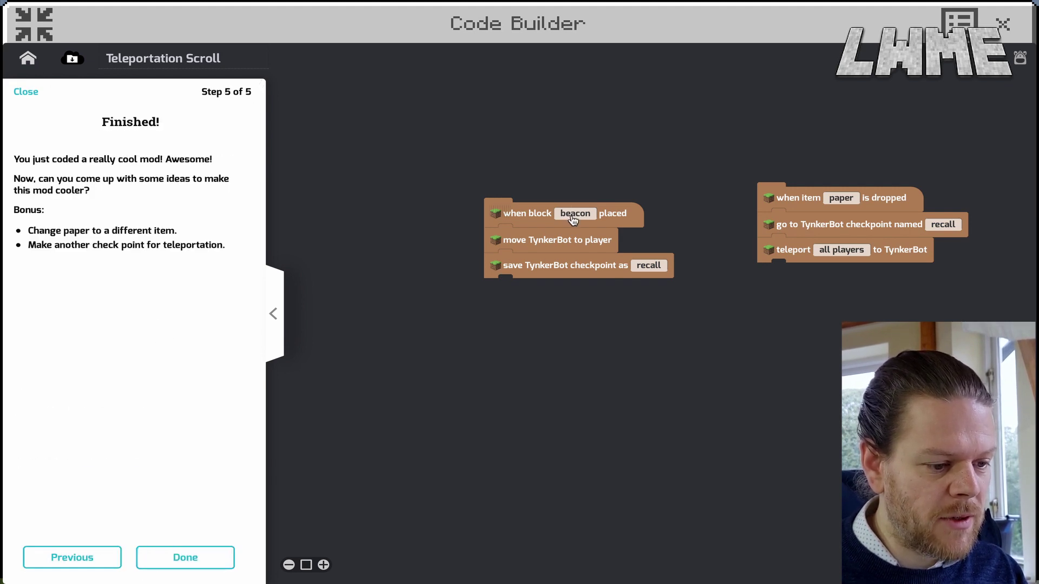
click(573, 215)
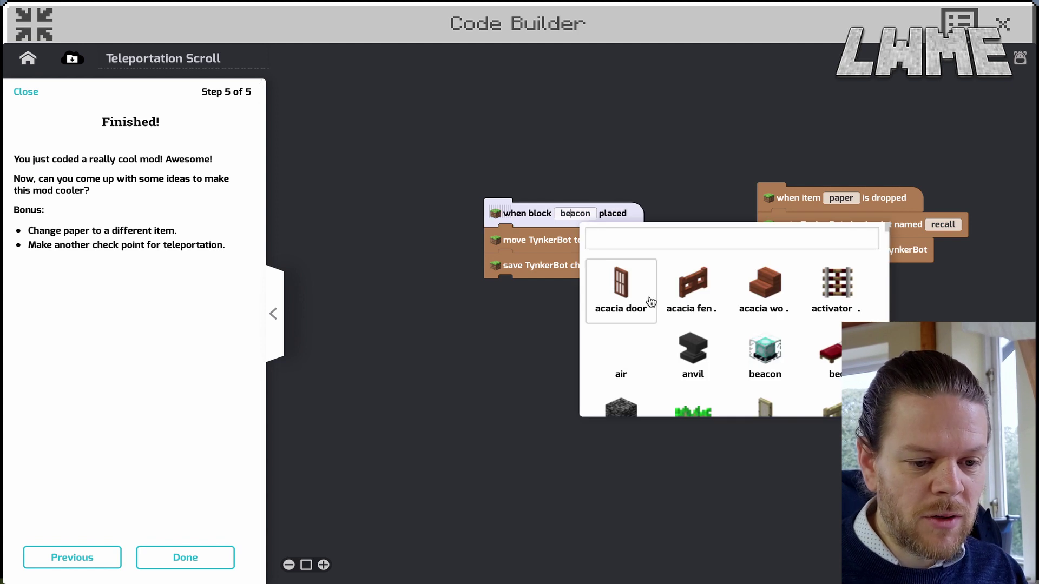
click(503, 316)
click(845, 198)
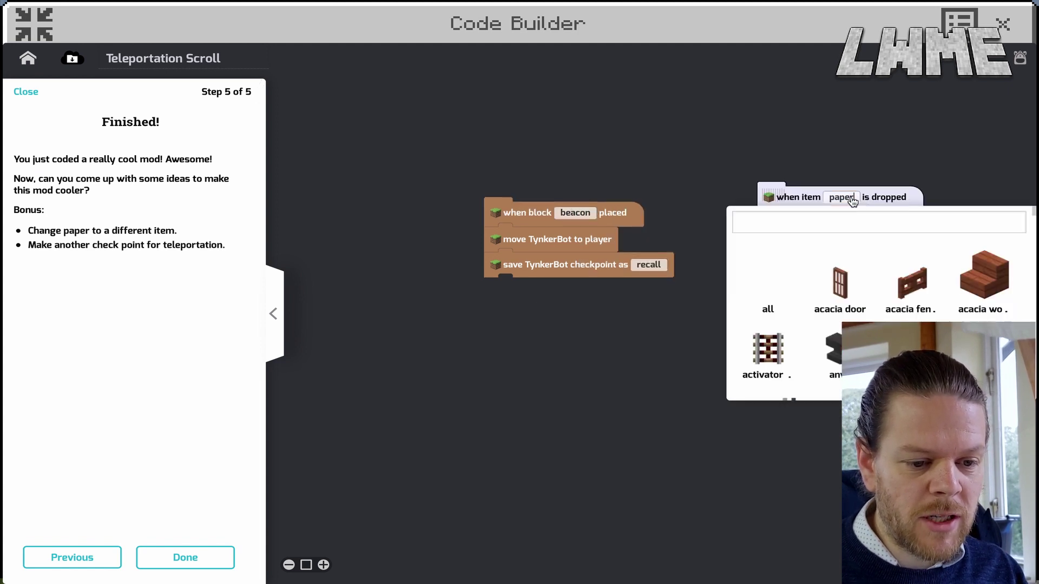
click(442, 373)
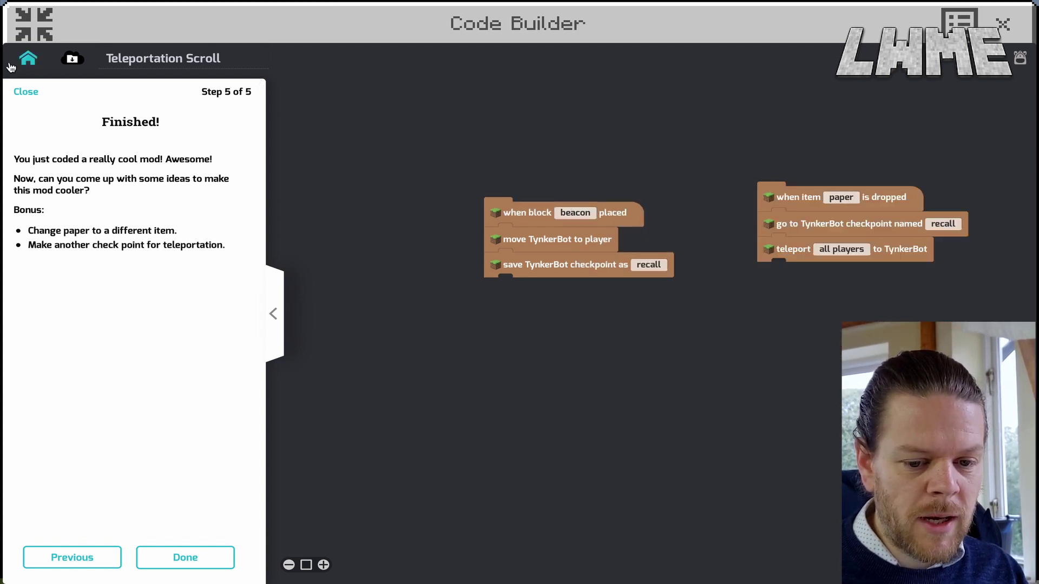
click(25, 92)
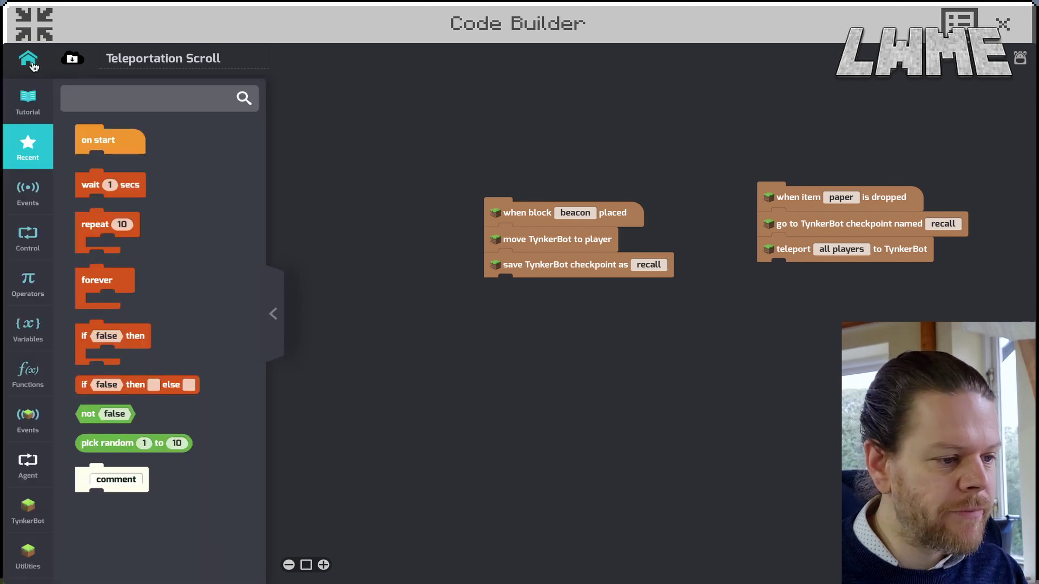
Step: Leave the project without saving and open the Tutorials list
click(29, 60)
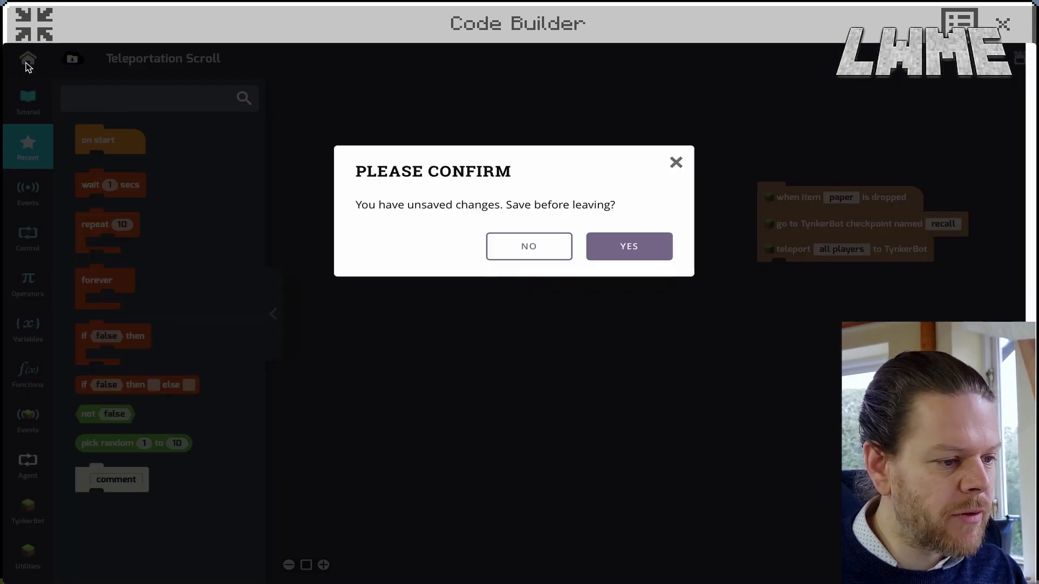
click(537, 251)
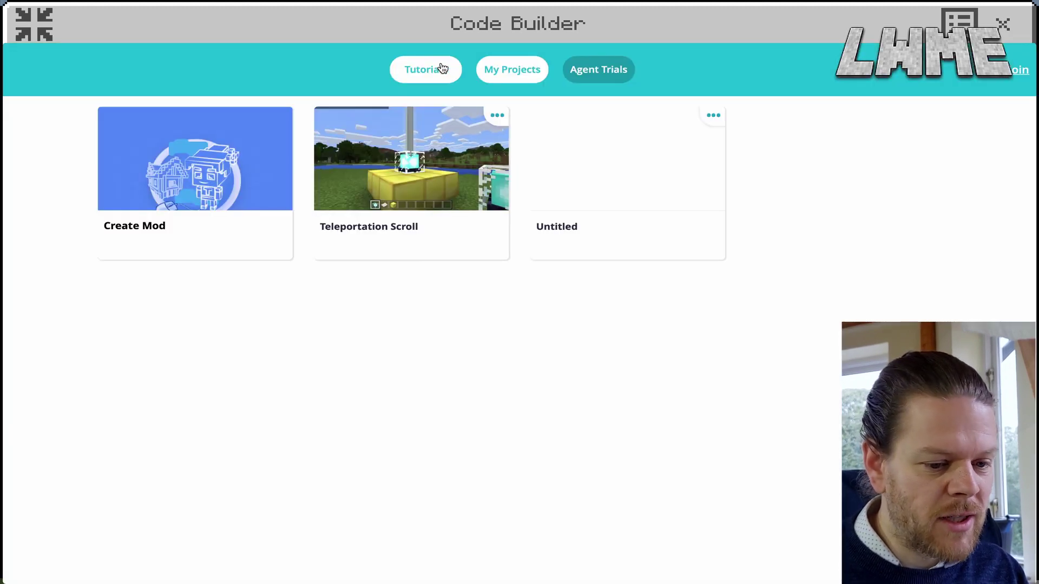
click(430, 70)
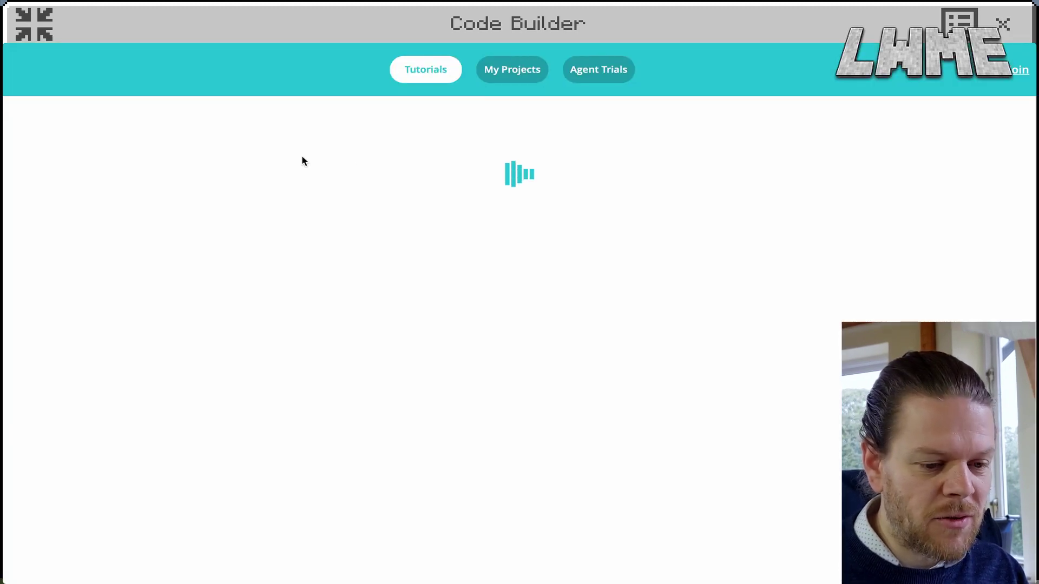
Step: Start Path of Petals with a player-travels event checking traveltype equals walking
click(411, 171)
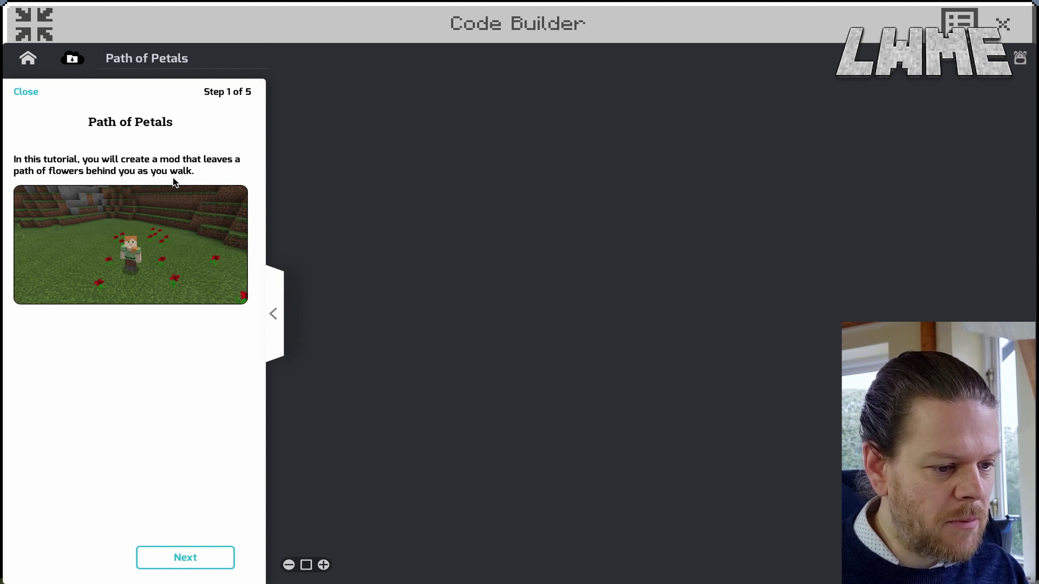
click(185, 558)
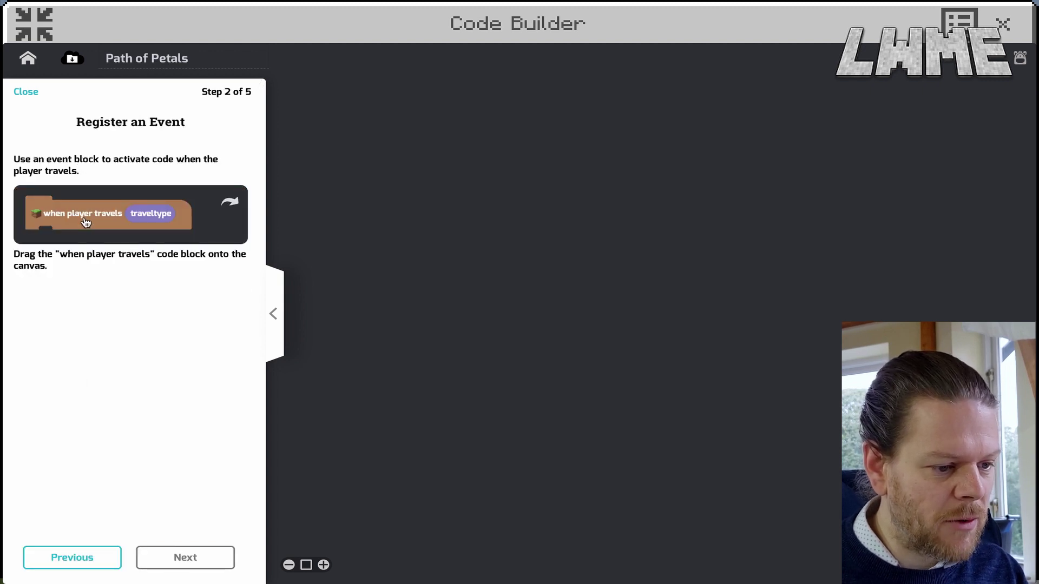
drag(85, 221, 581, 227)
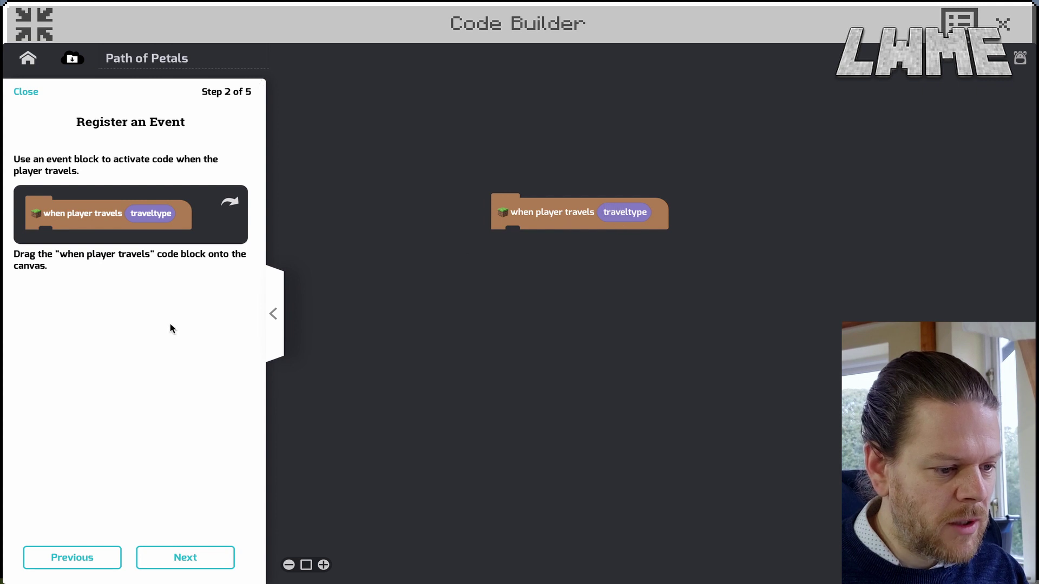
click(185, 558)
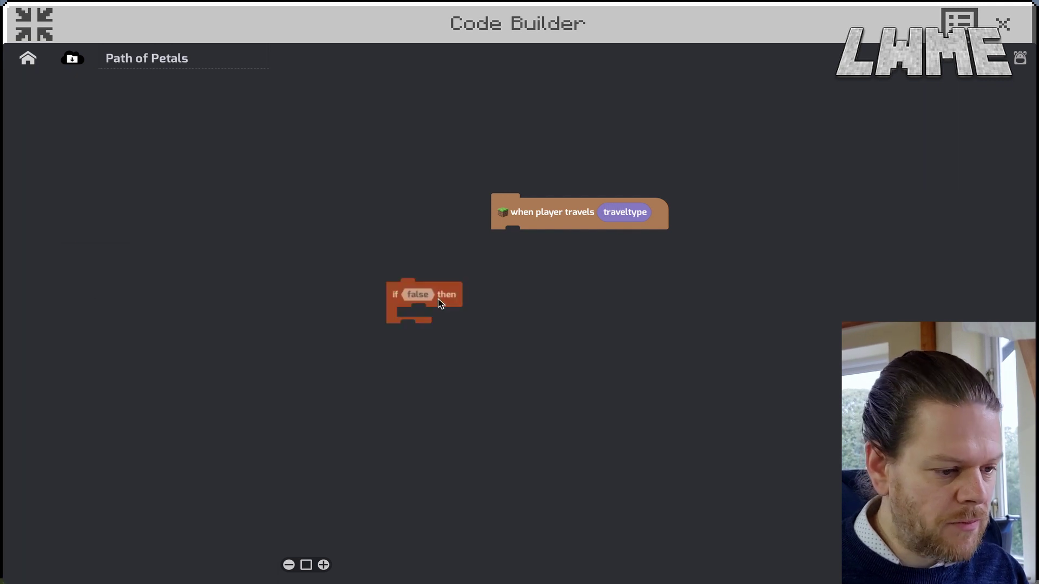
drag(438, 302, 519, 252)
drag(49, 326, 539, 254)
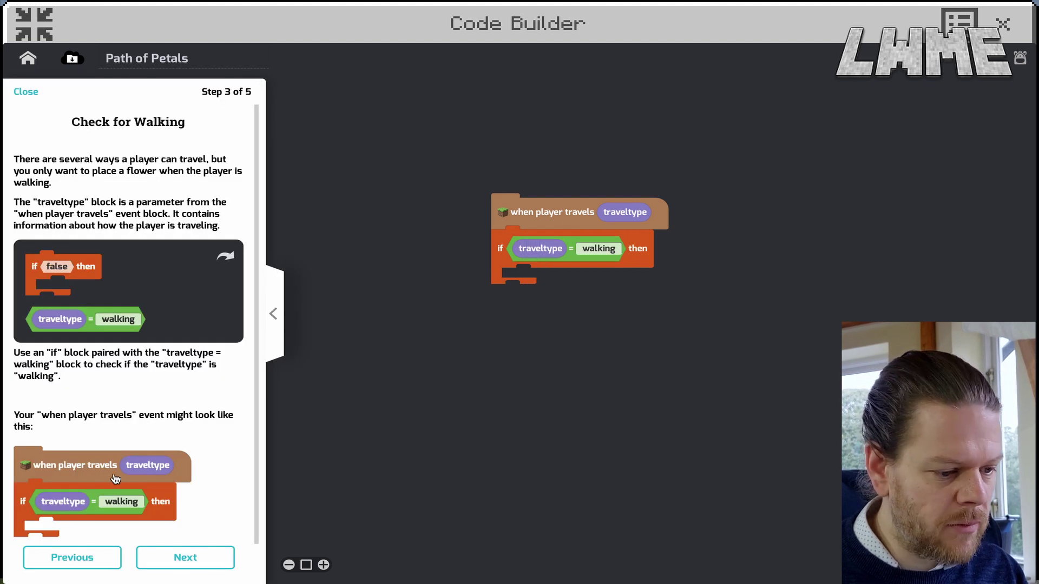
Step: Set a red_flower block at 0,0,0 inside the if, finish the tutorial, and return to the game
click(185, 558)
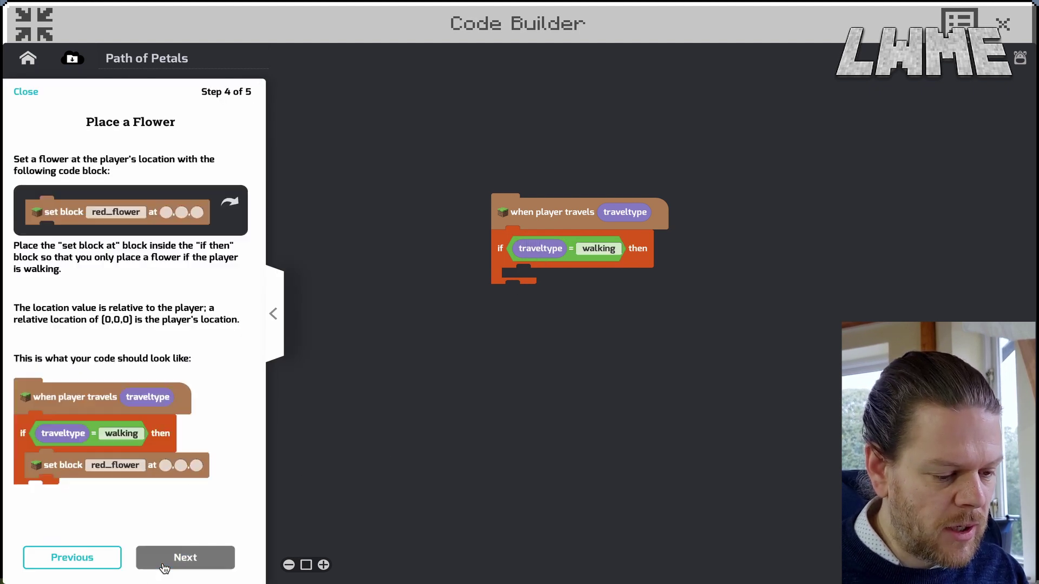
mouse_move(59, 216)
mouse_down()
mouse_move(550, 280)
mouse_move(533, 286)
mouse_up()
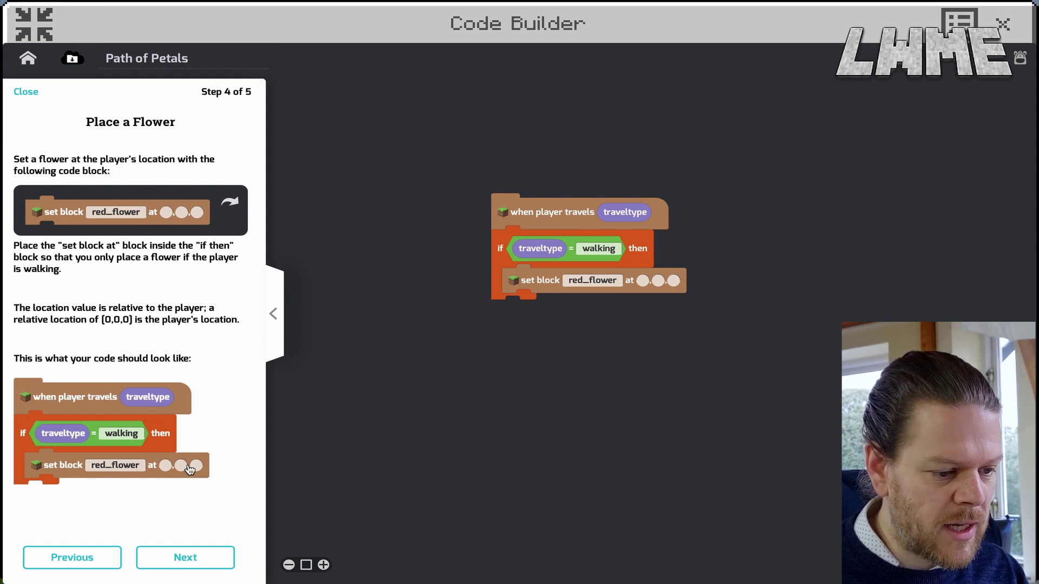
click(643, 282)
text(0)
click(662, 281)
text(0)
click(685, 281)
text(0)
click(667, 403)
click(186, 558)
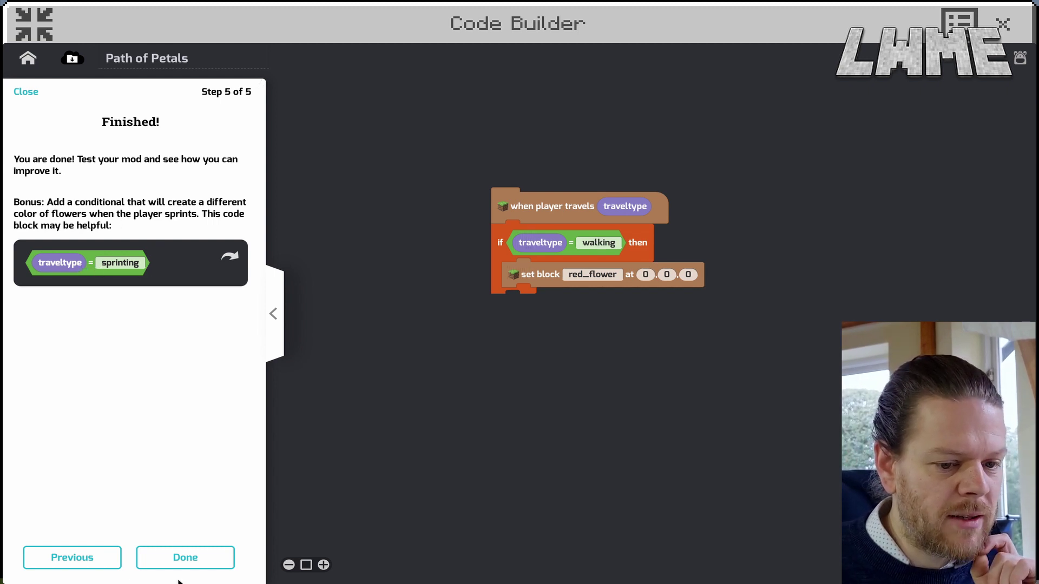
click(191, 562)
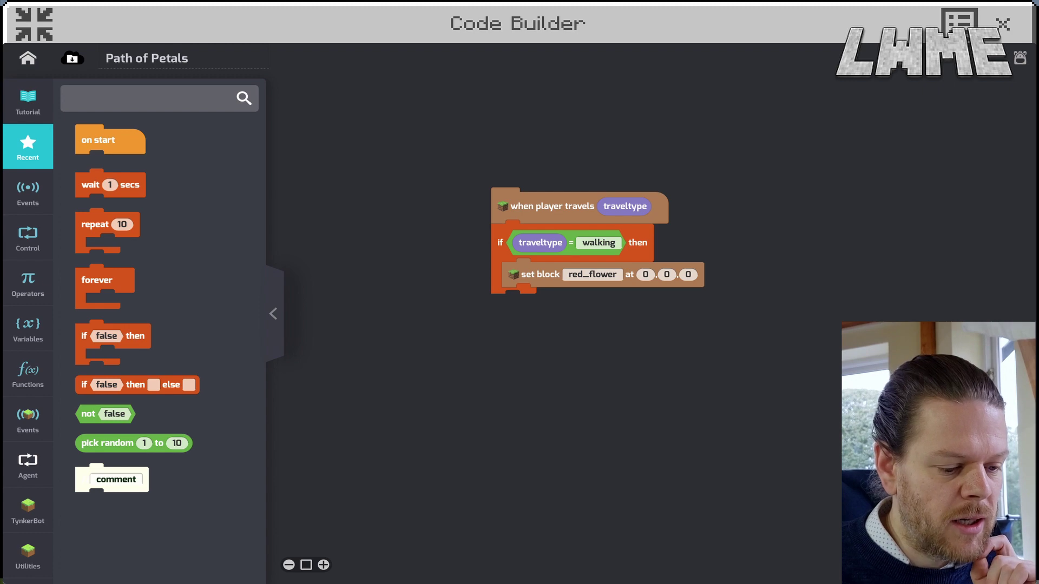
click(1004, 23)
Step: Walk forward in third-person view to leave a red flower trail, then reopen Code Builder
key(F5)
key(F5)
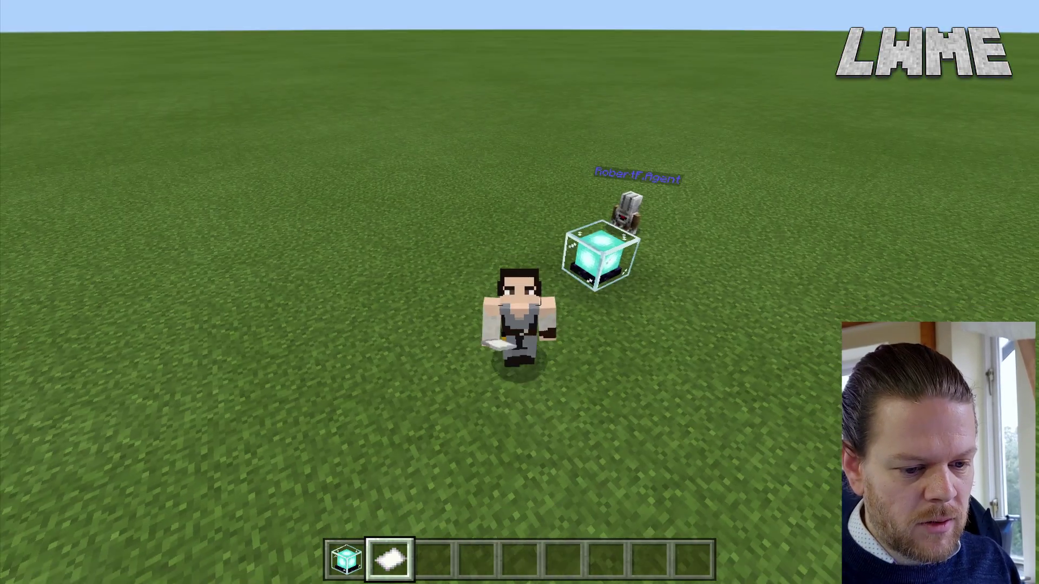
key(w)
key(w)
key(w)
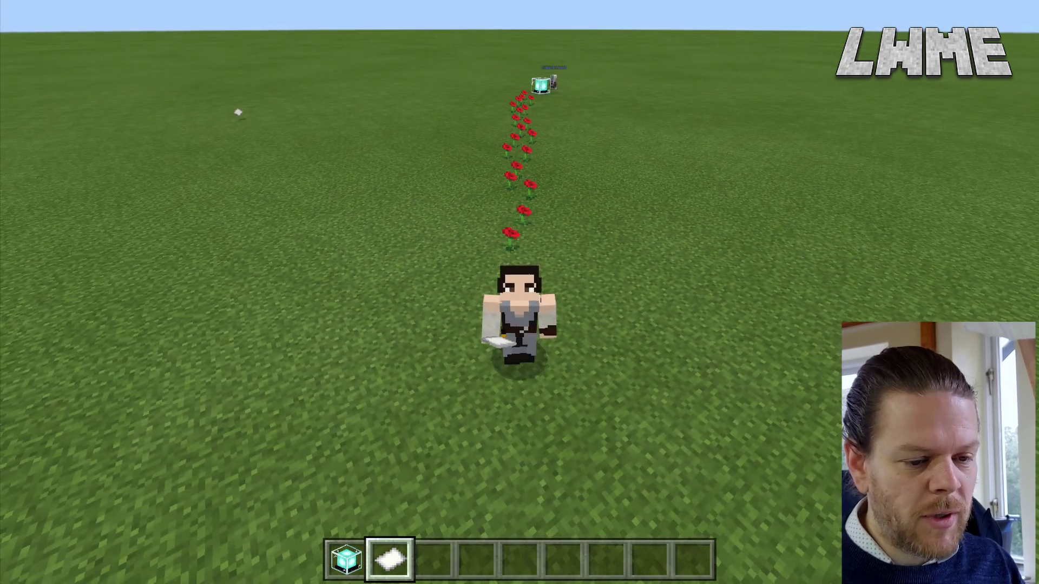
key(F5)
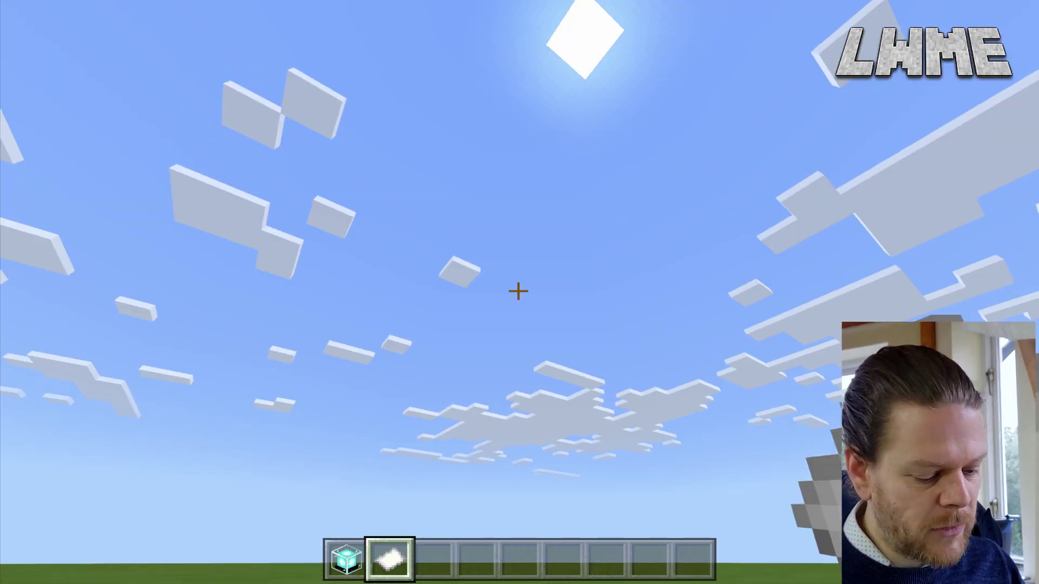
key(c)
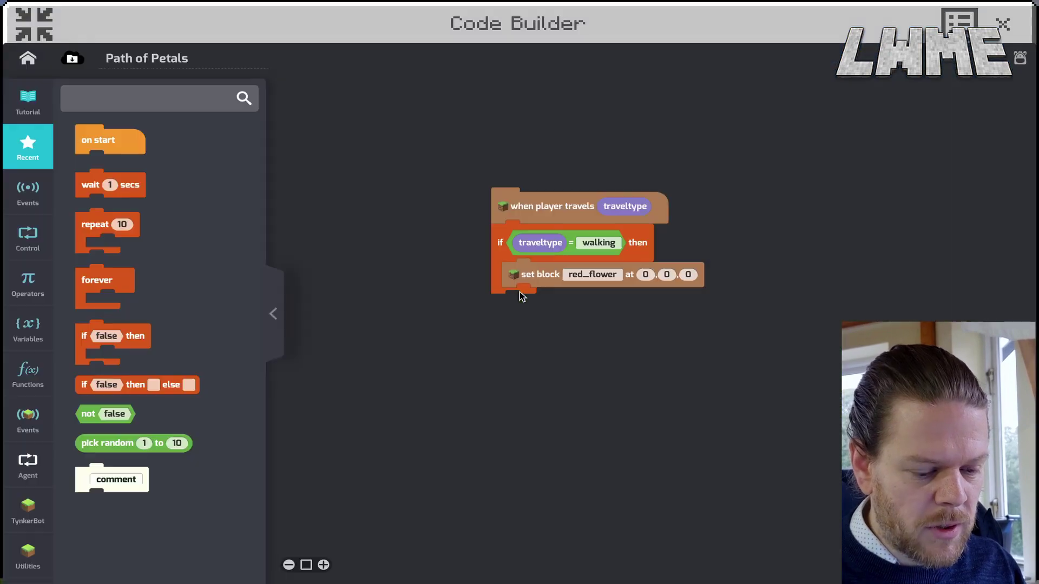
Step: Leave the project unsaved and build the 1000tnt chat script filling a 10×10×10 box with TNT
click(27, 59)
click(494, 251)
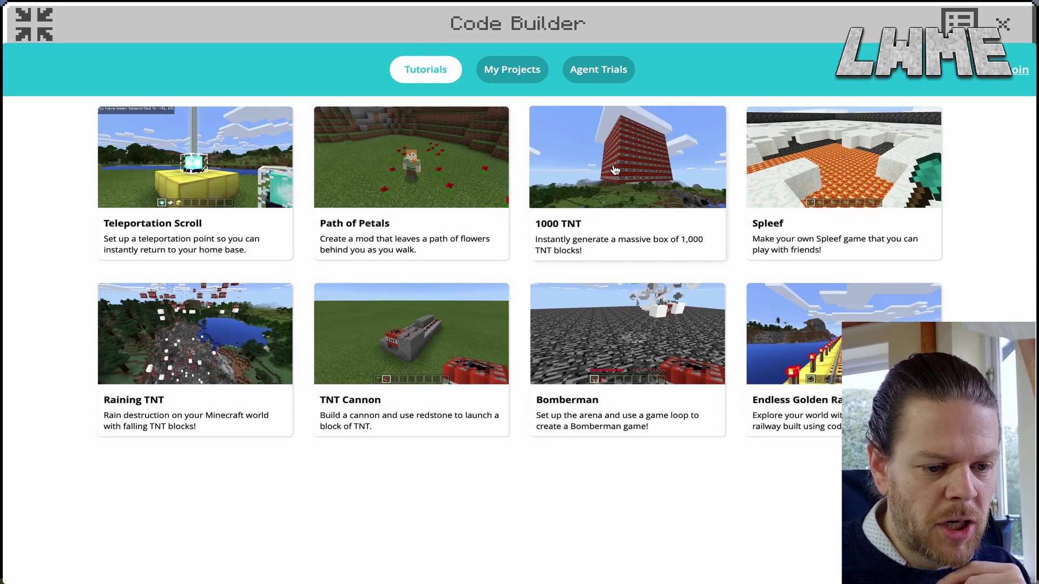
click(614, 168)
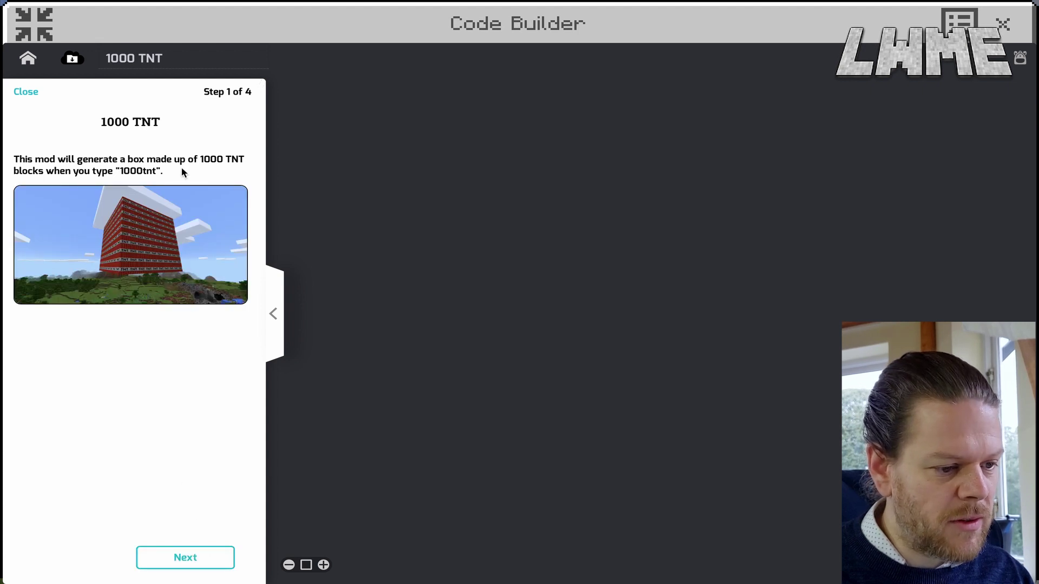
click(185, 557)
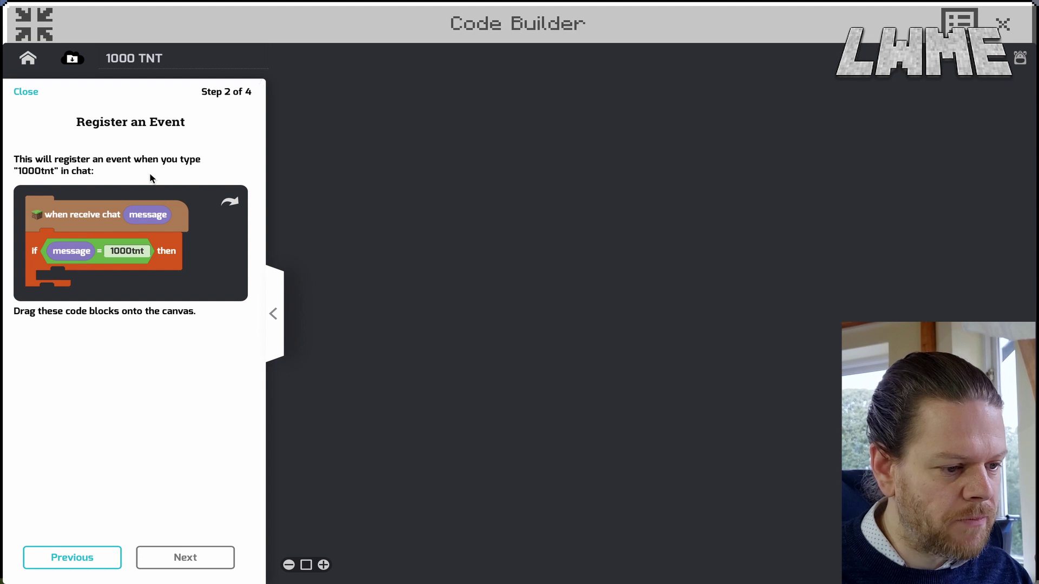
drag(70, 214, 544, 236)
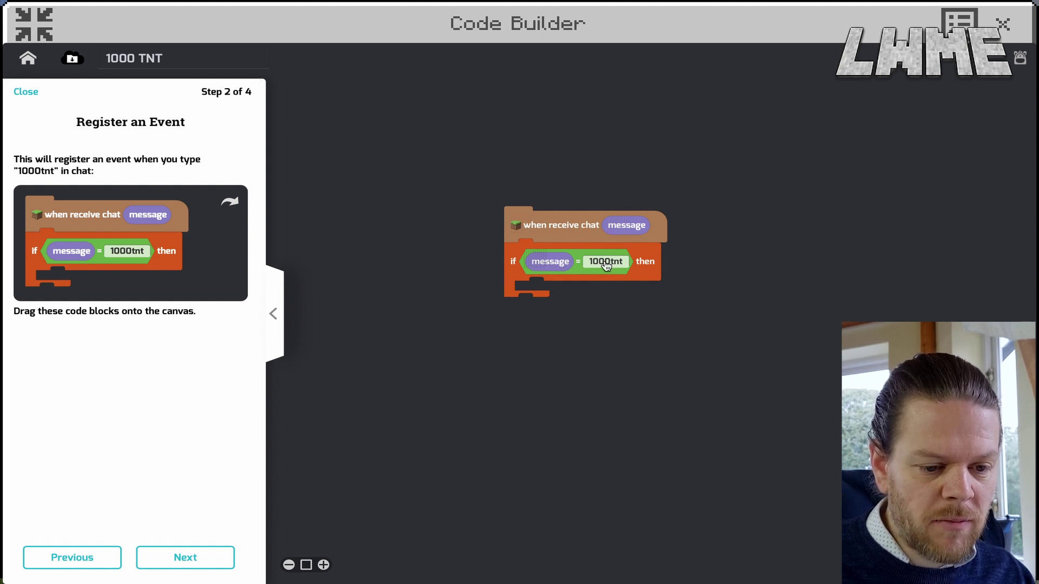
click(185, 556)
drag(68, 215, 559, 307)
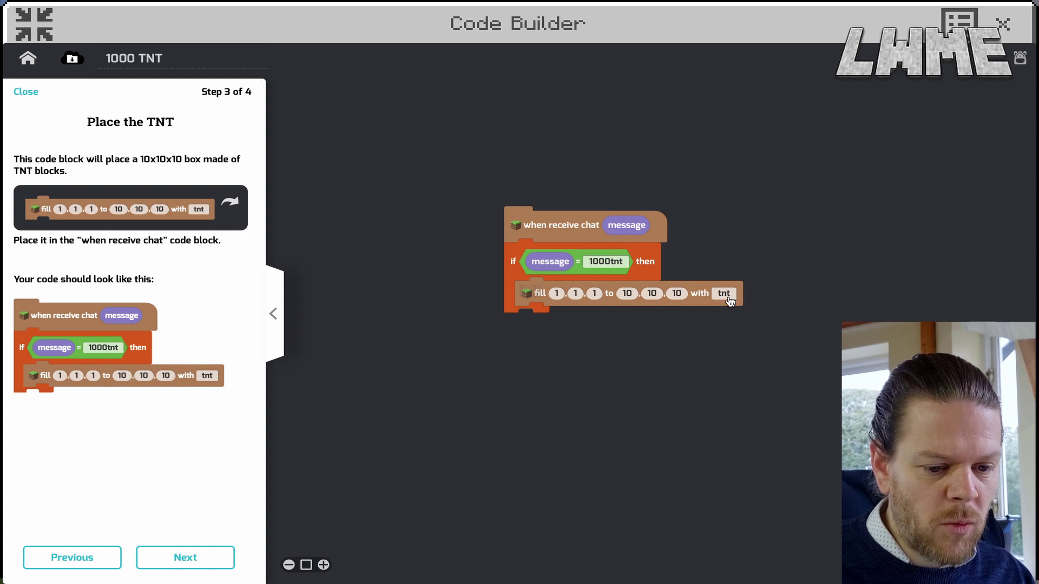
click(185, 557)
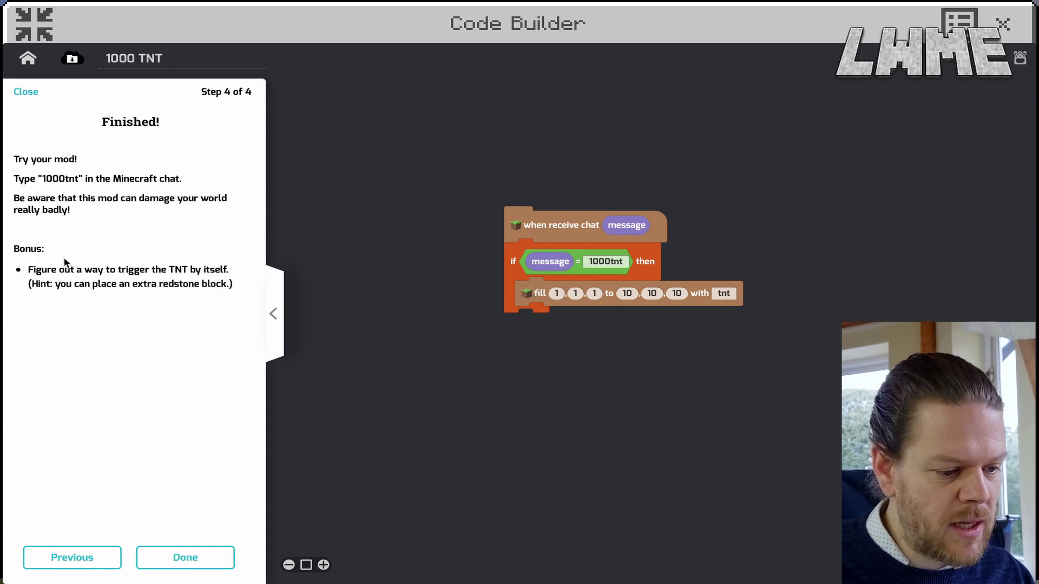
click(185, 558)
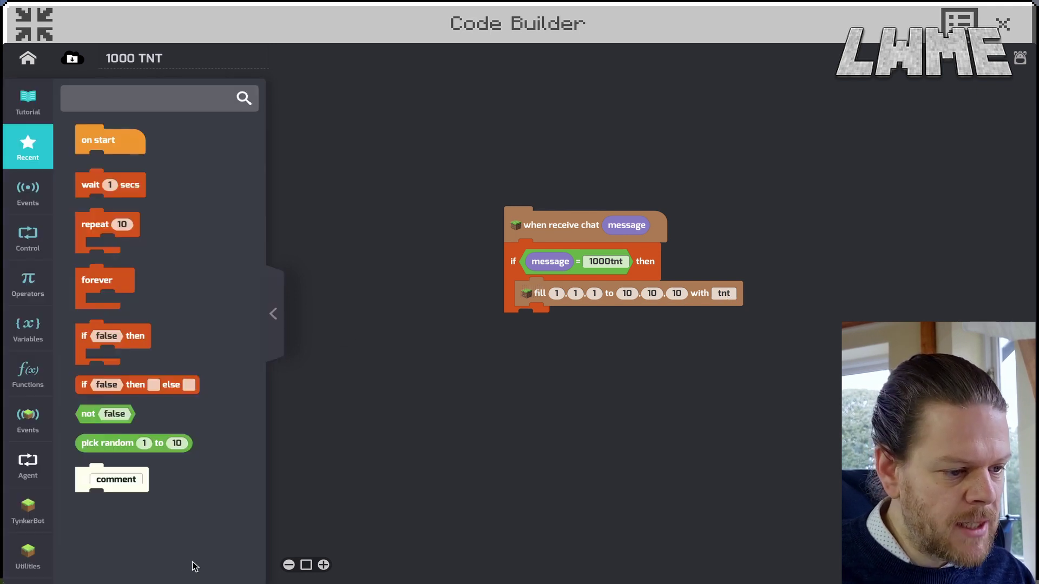
Step: Send the message 1000tnt in the game chat
click(1004, 24)
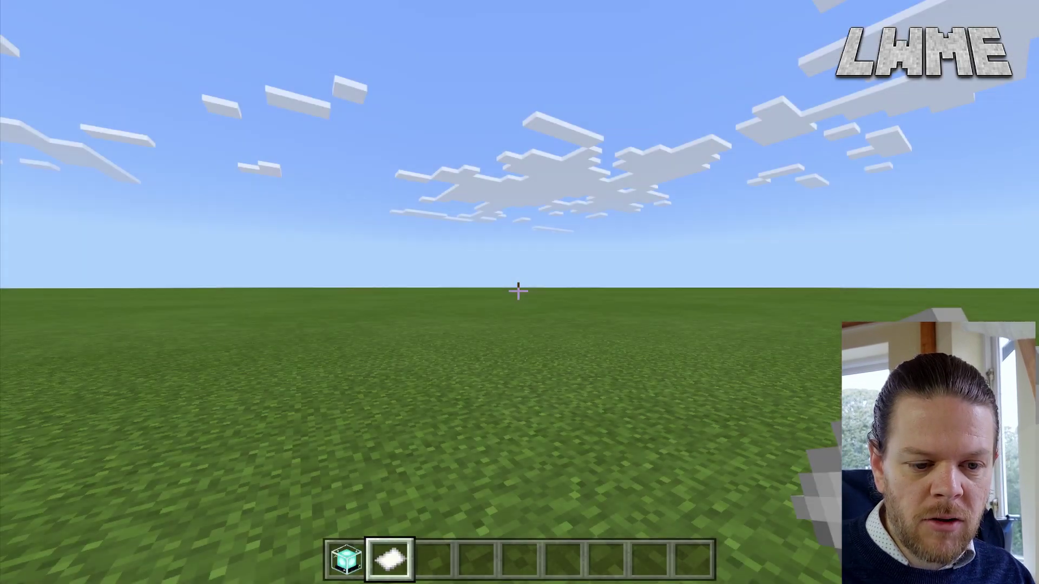
key(t)
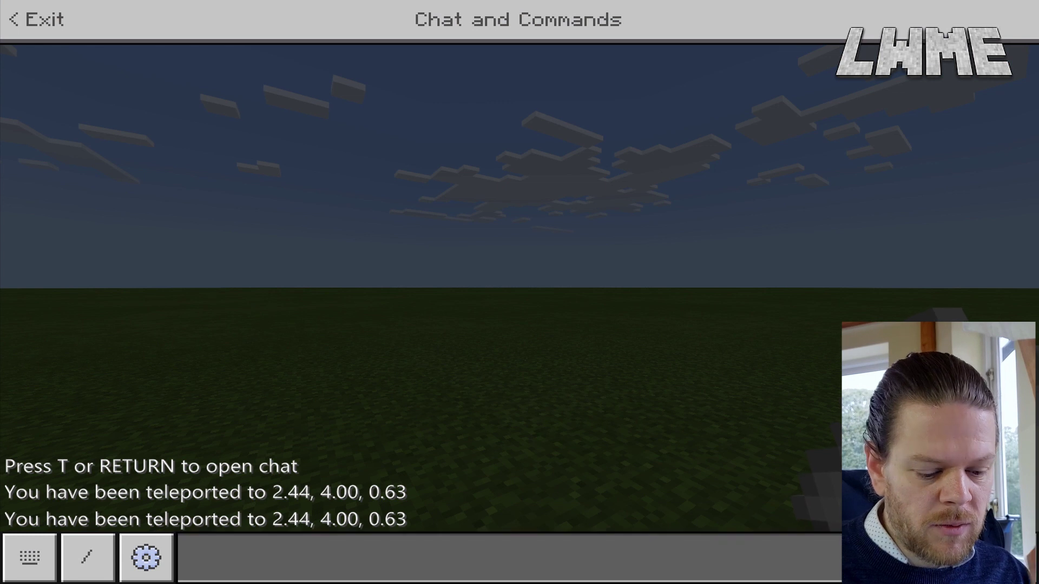
click(732, 565)
text(1000tnt)
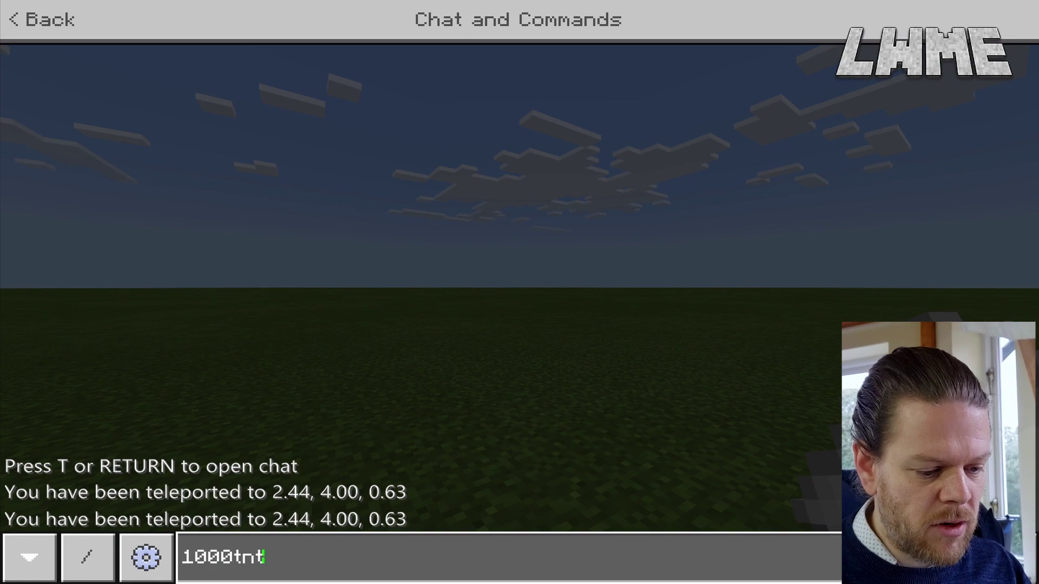
key(Return)
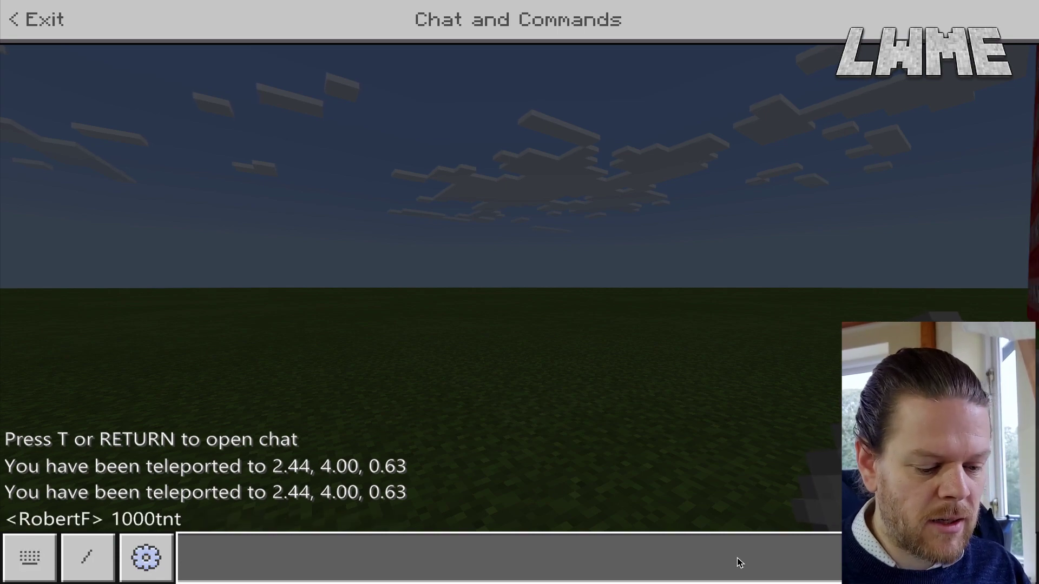
Step: Fly up and over the TNT box that appeared
key(Escape)
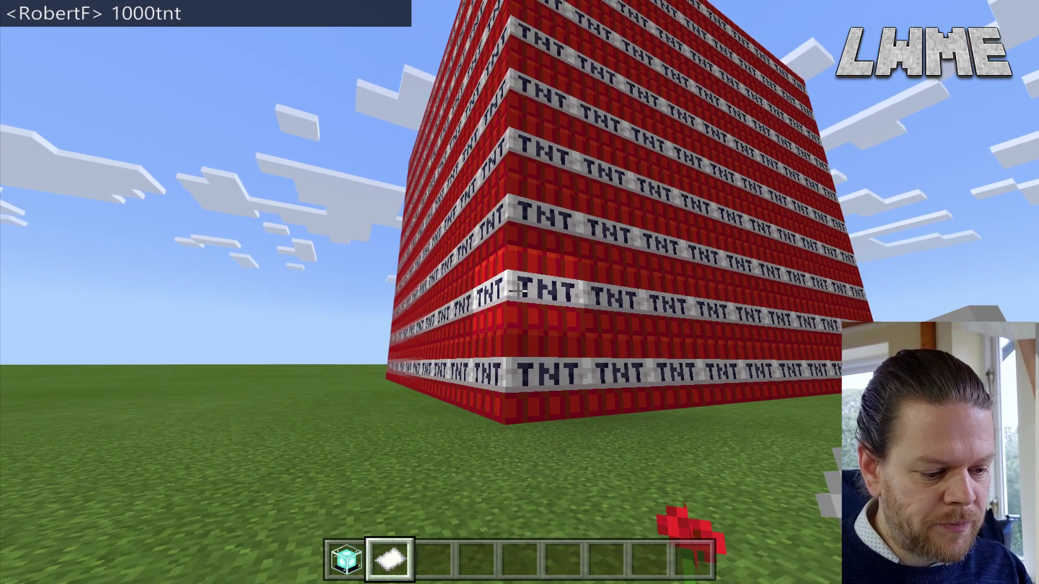
key(w)
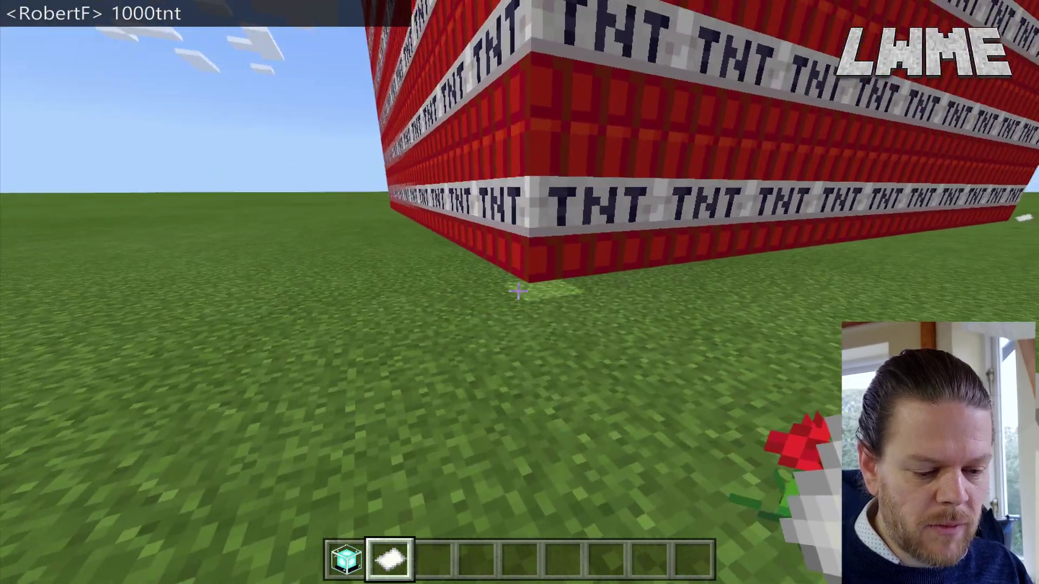
key(space)
key(w)
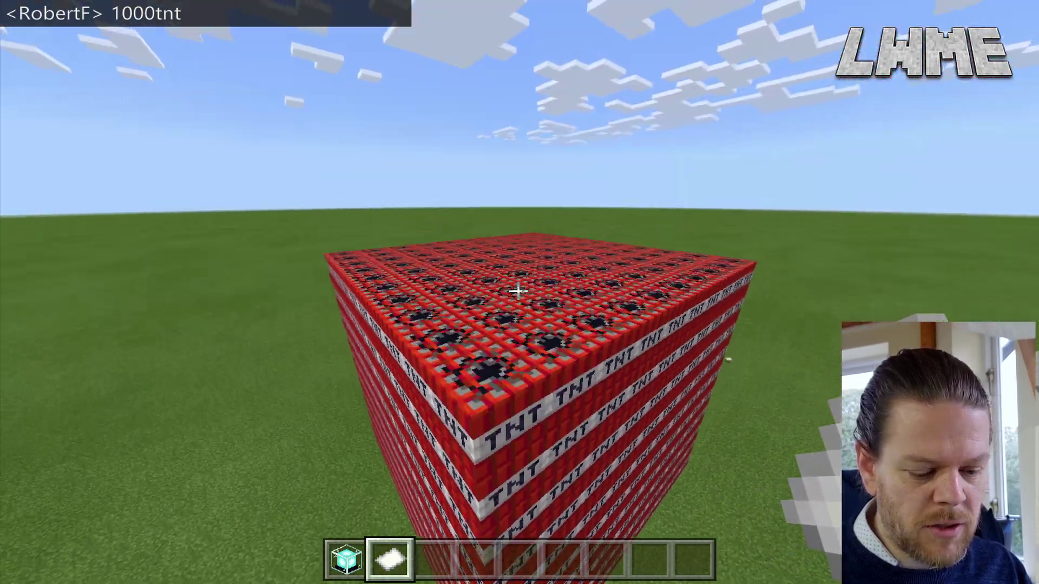
key(w)
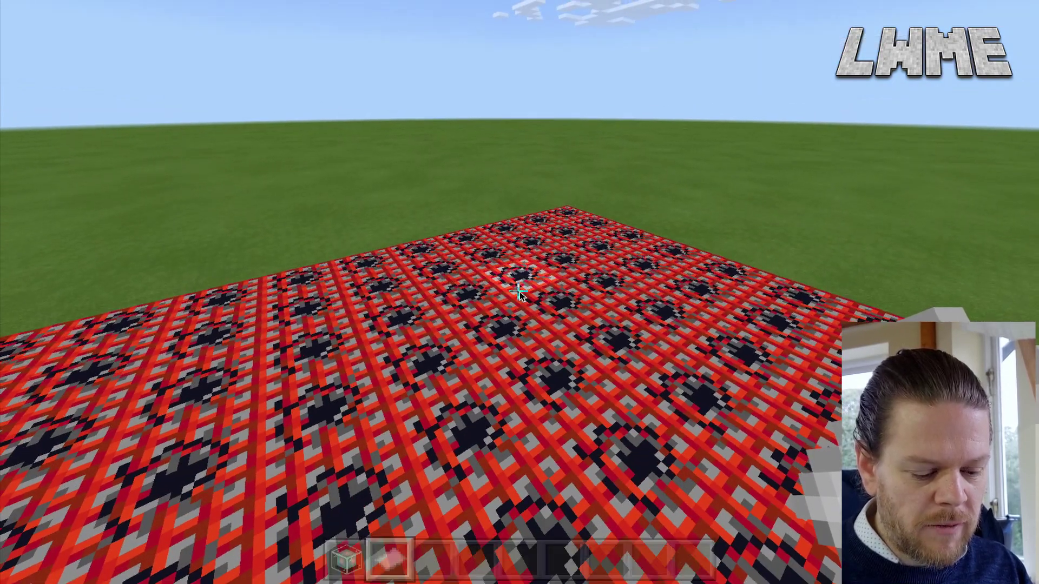
Step: Take a Block of Redstone and place it on the TNT field to detonate it
key(e)
click(413, 185)
key(BackSpace)
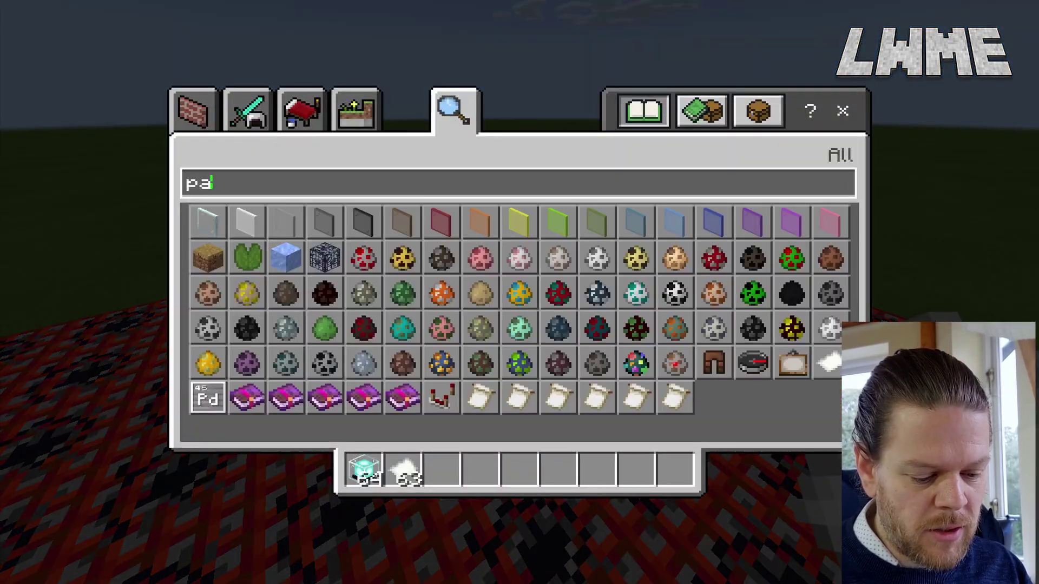
key(BackSpace)
key(BackSpace)
text(red)
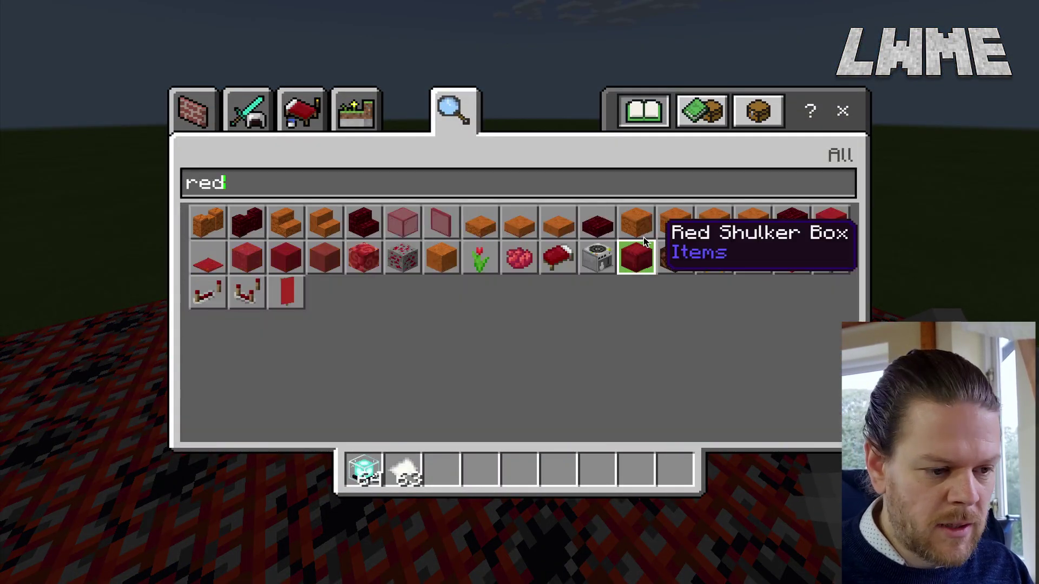
click(797, 258)
key(e)
key(3)
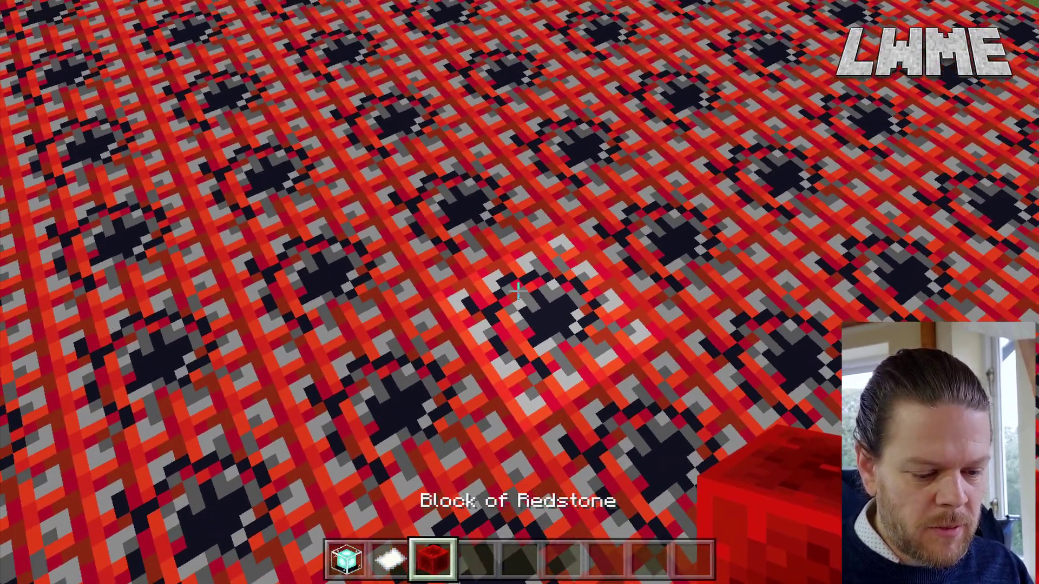
right_click(519, 292)
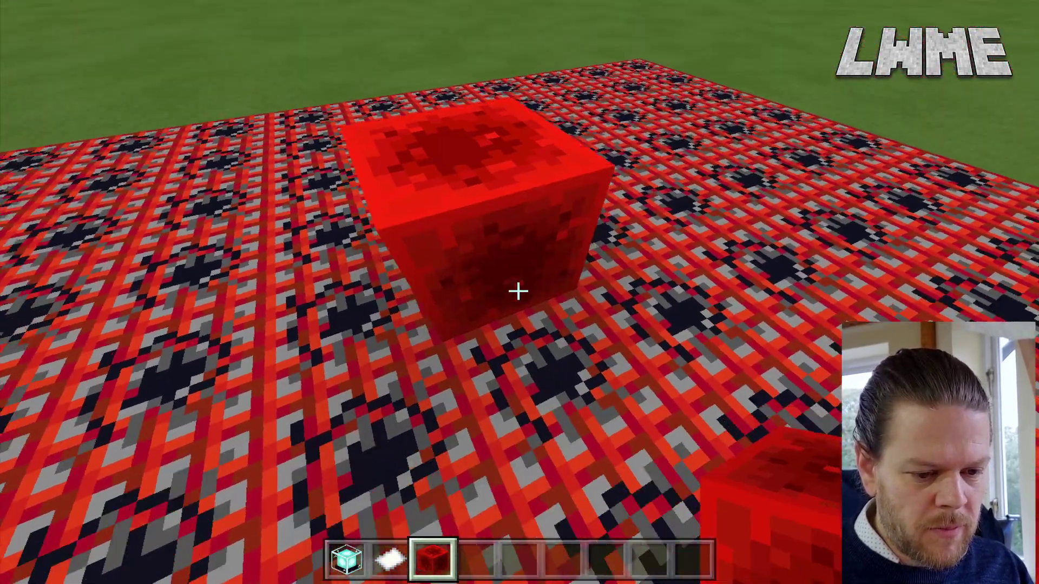
key(s)
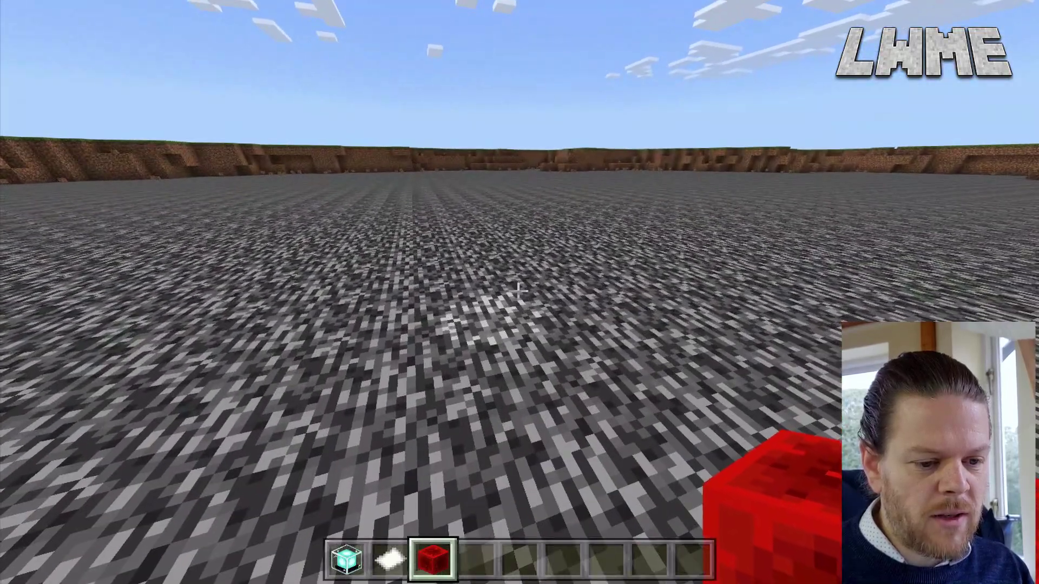
Step: Discard the unsaved 1000 TNT project and open the Spleef tutorial at step 1 of 6
key(c)
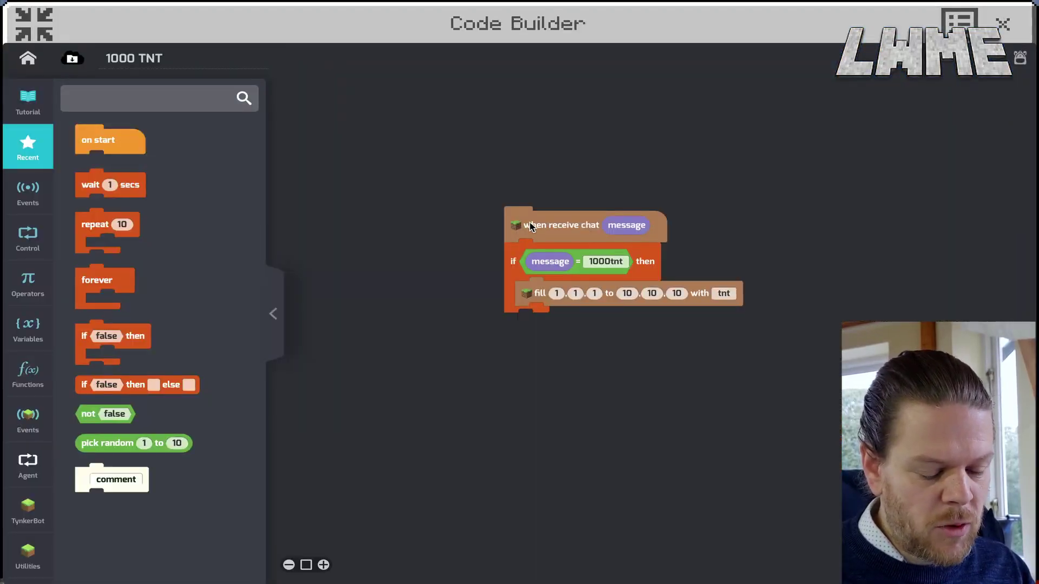
click(27, 61)
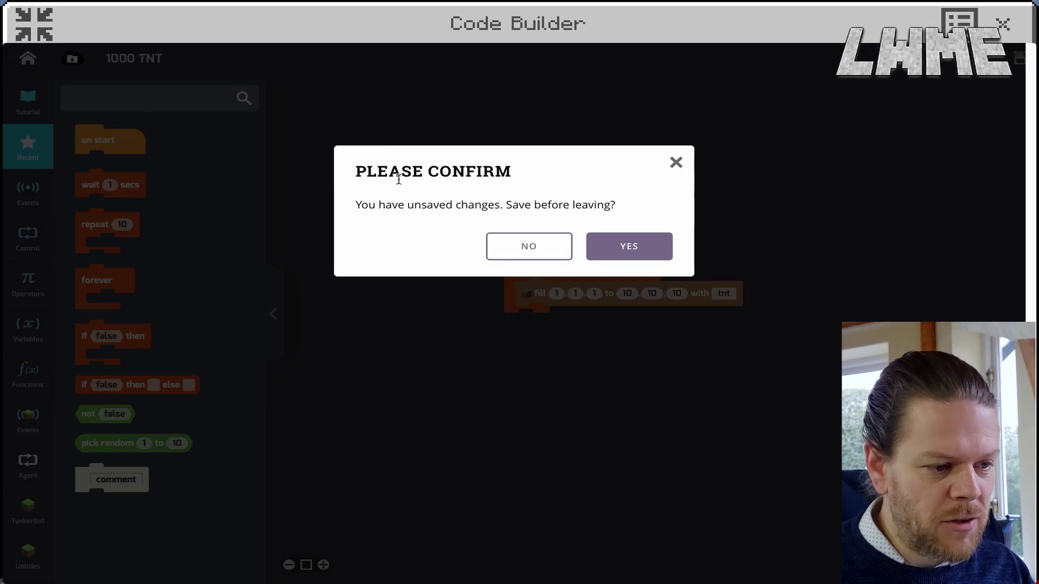
click(529, 246)
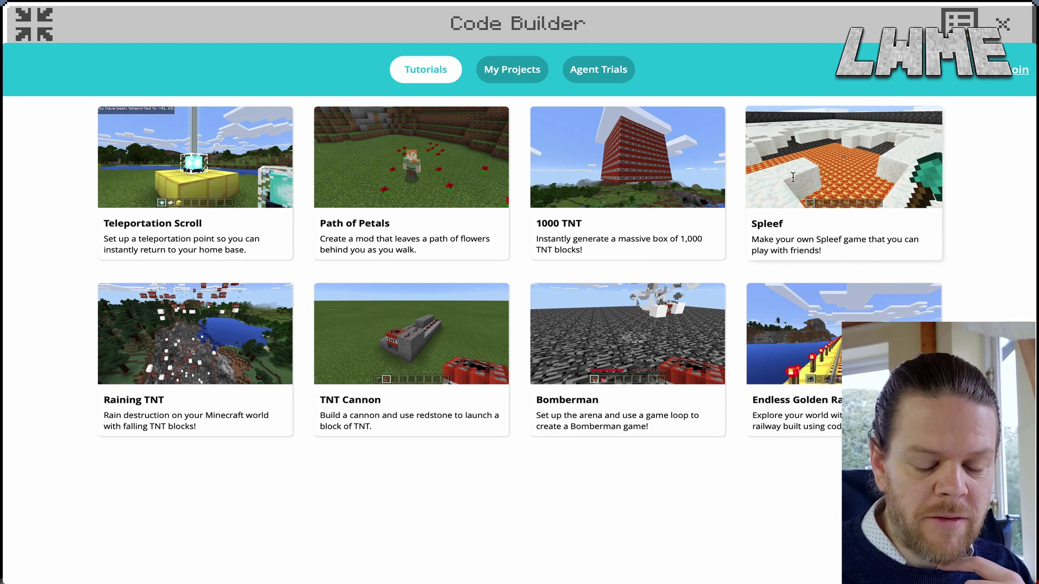
click(795, 177)
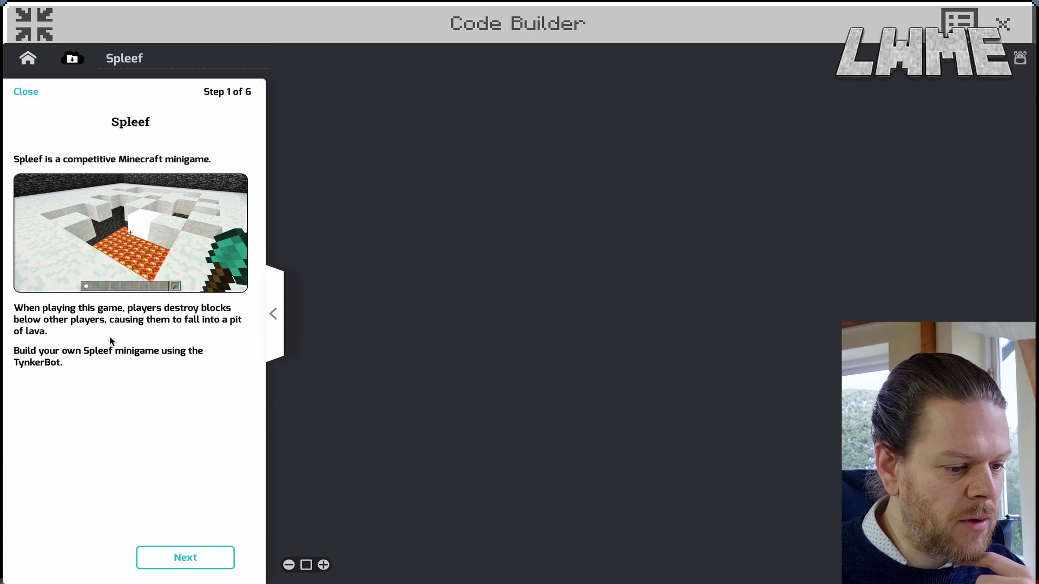
Step: Start an on-start script that moves TynkerBot to the player and up 20 blocks
click(185, 558)
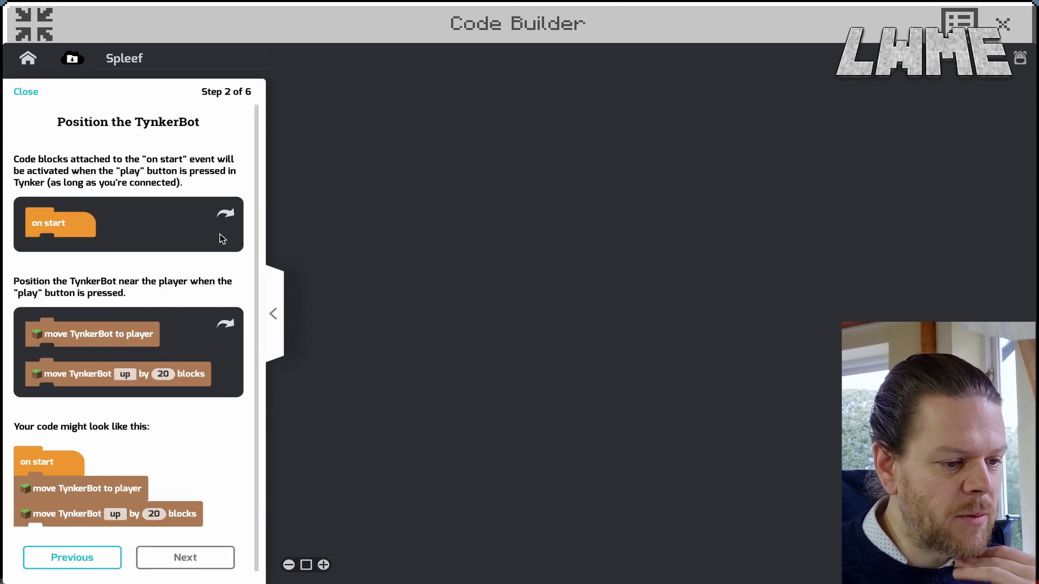
drag(61, 222, 538, 231)
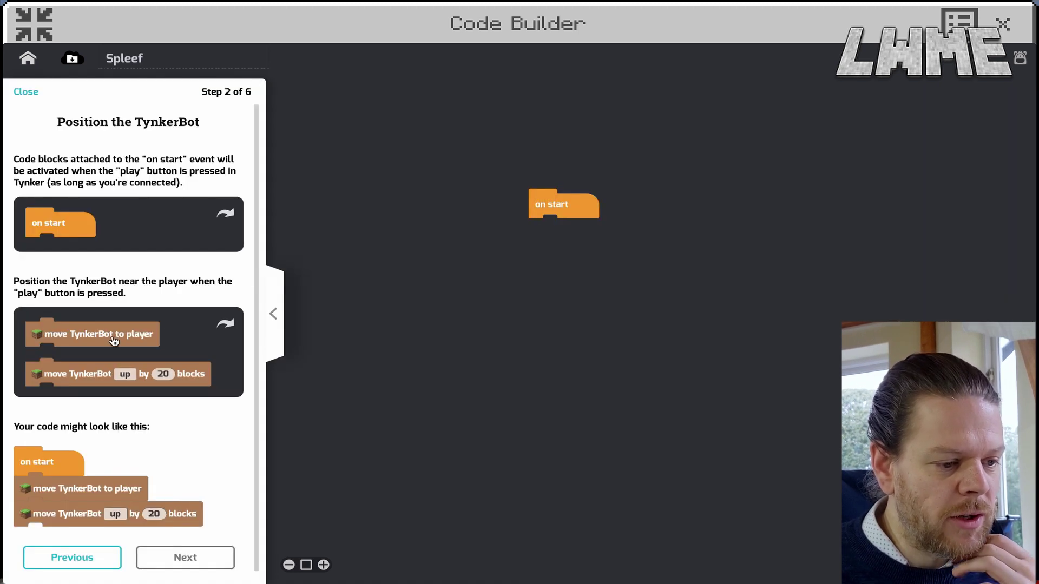
drag(114, 340, 632, 253)
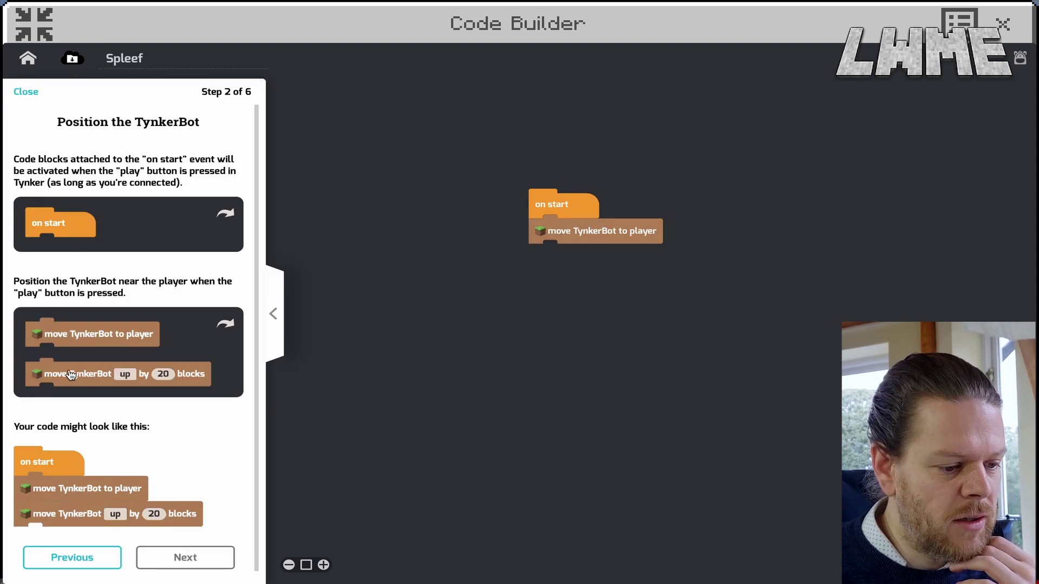
drag(71, 374, 609, 256)
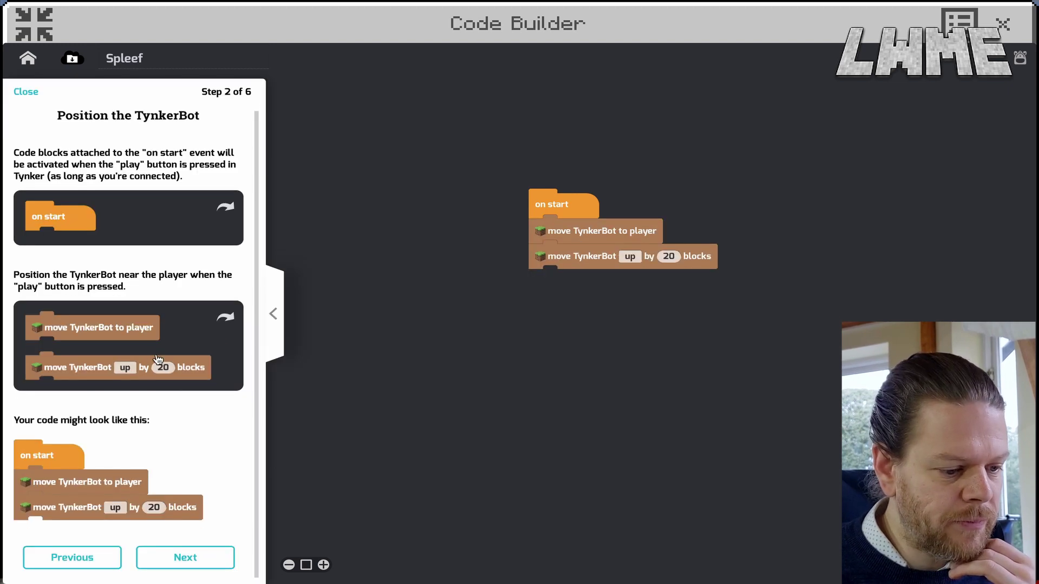
Step: Build a filled 15×15×15 bedrock box, move forward 1, then hollow it with a 13×14×13 air box
click(185, 558)
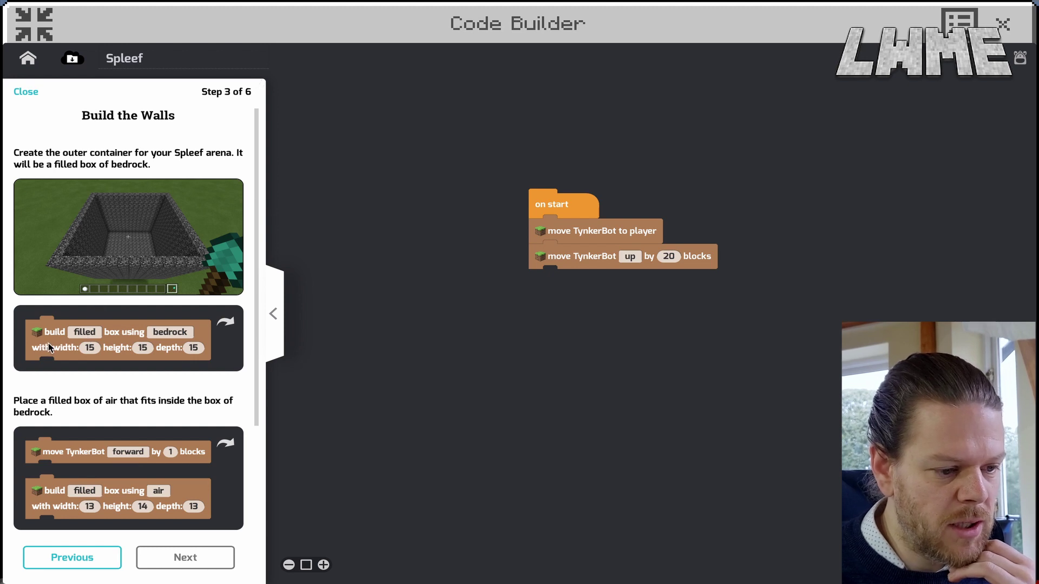
drag(49, 347, 48, 349)
scroll(154, 333, down, 5)
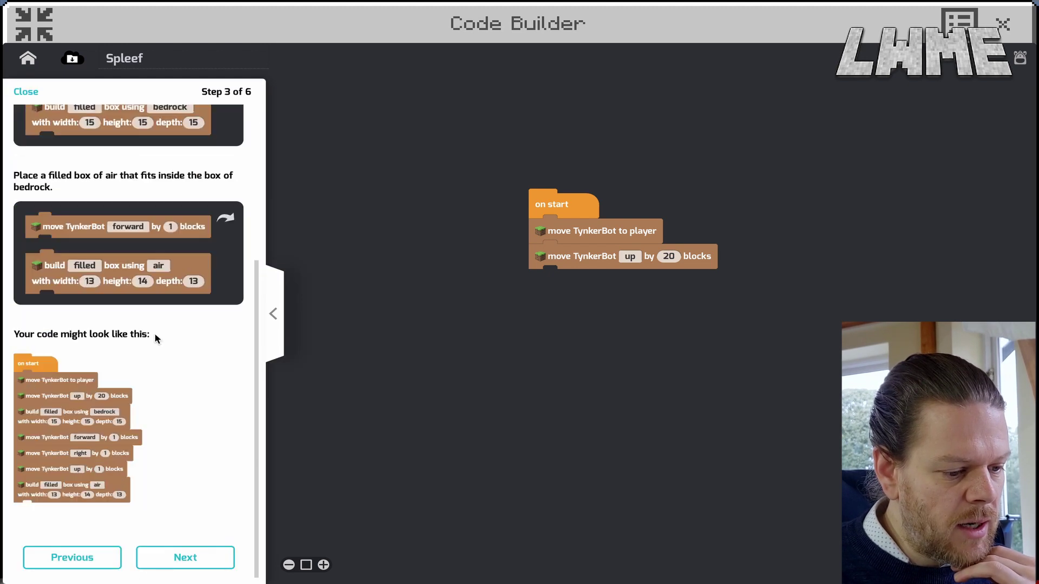
scroll(156, 337, up, 5)
scroll(155, 349, down, 5)
scroll(152, 372, up, 5)
scroll(154, 341, down, 5)
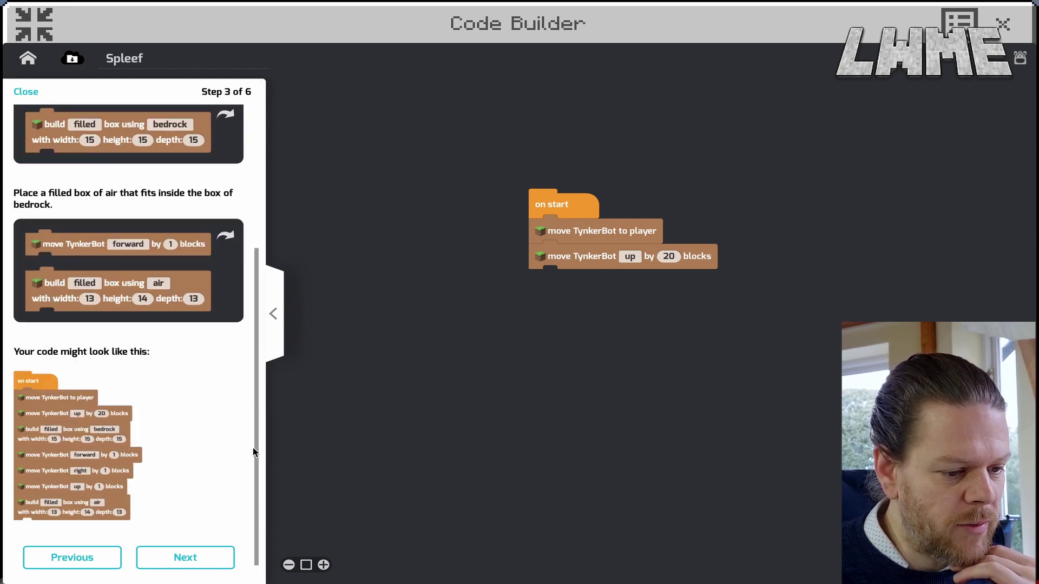
scroll(122, 324, up, 3)
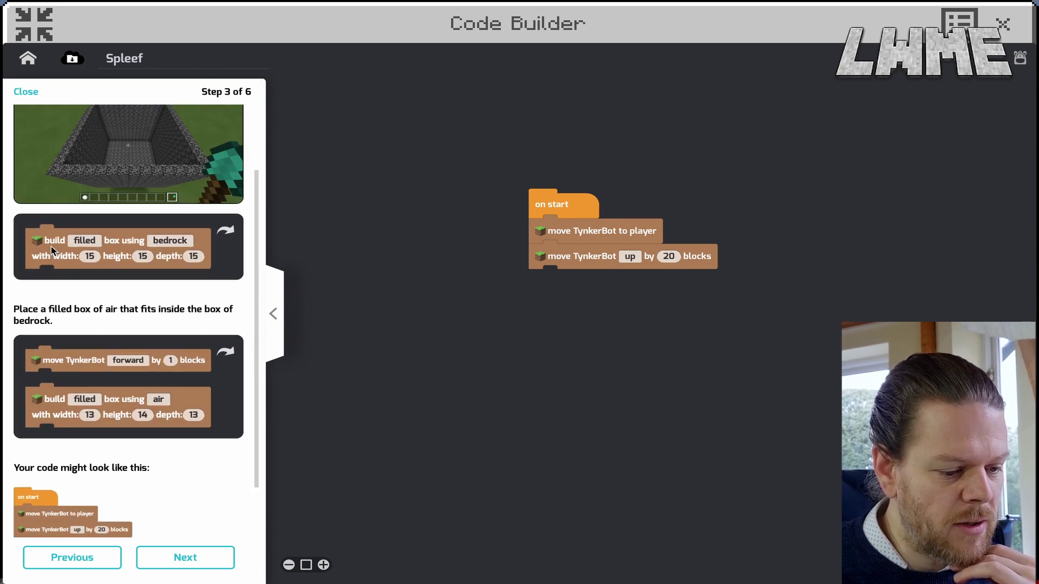
drag(53, 247, 552, 302)
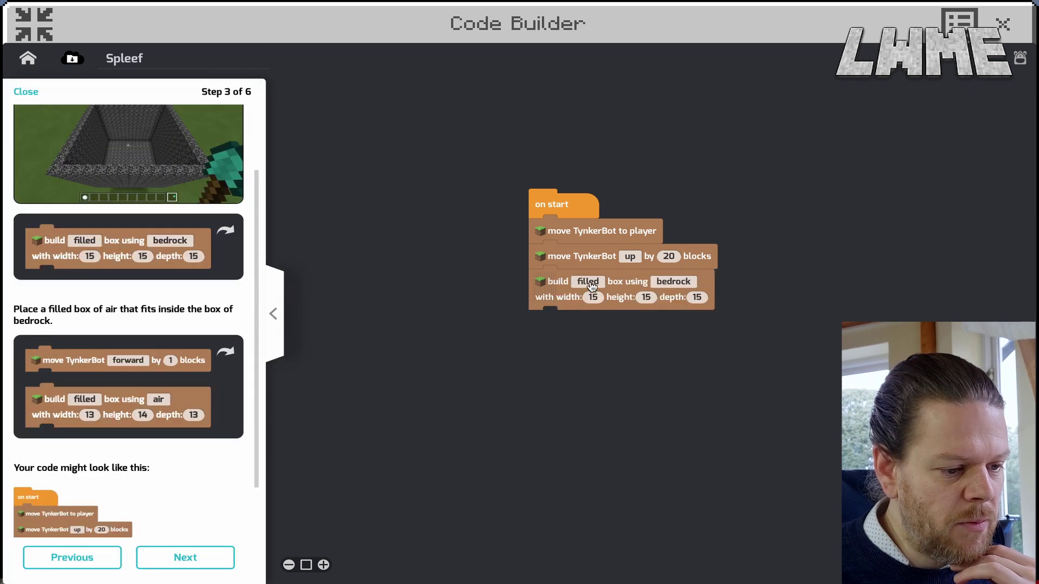
click(591, 283)
click(591, 302)
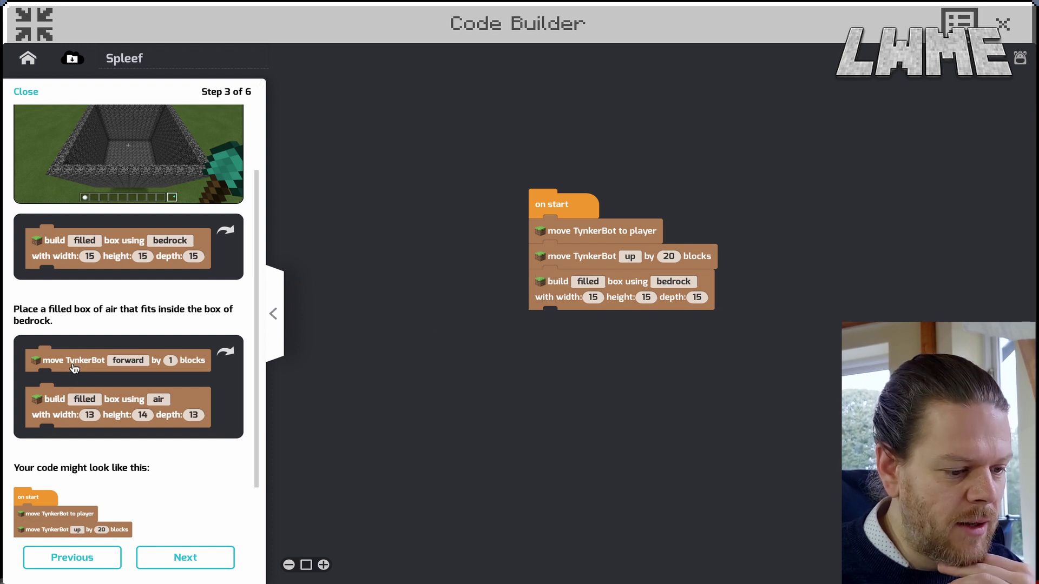
drag(72, 363, 616, 327)
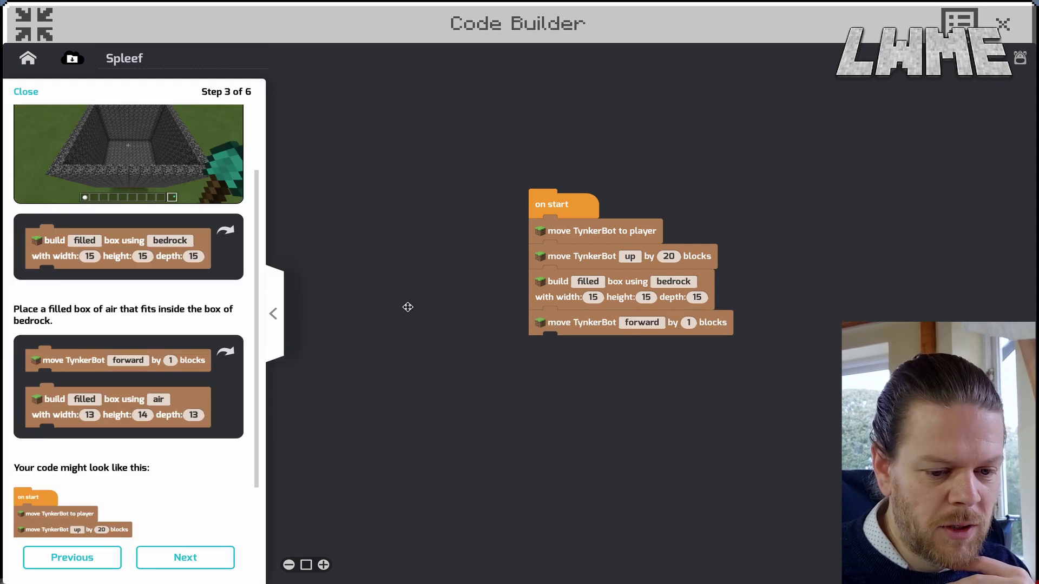
drag(57, 412, 565, 372)
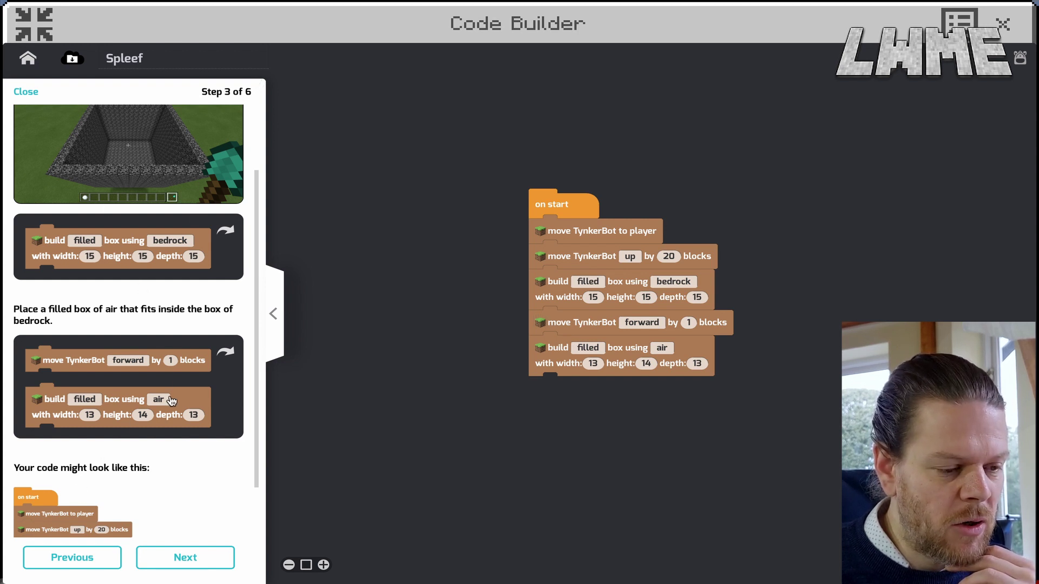
scroll(170, 400, down, 4)
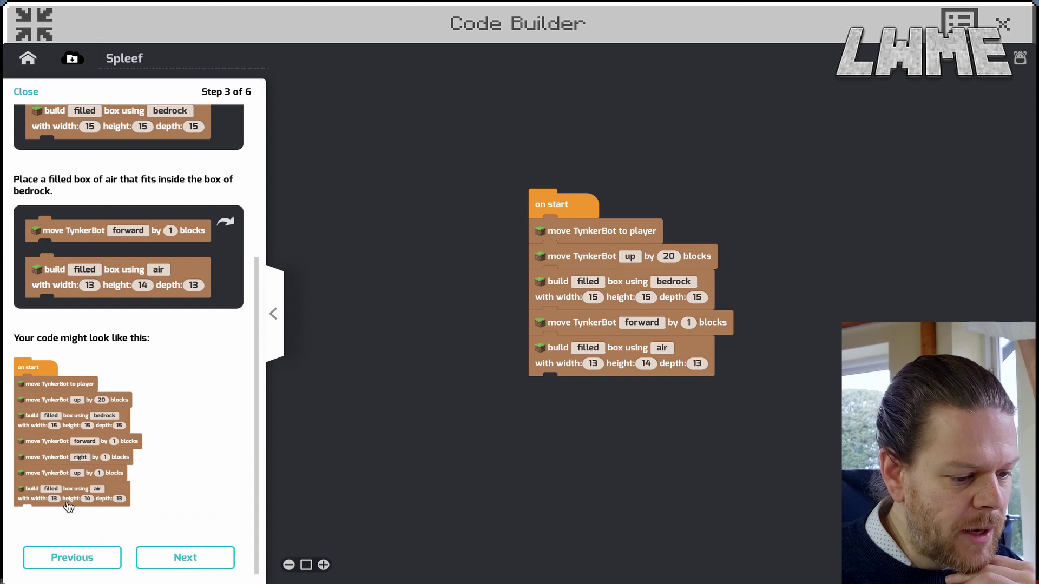
Step: Add the one-block lava layer, an 8-block TynkerBot lift and the snow floor, reaching Step 5 of 6
click(185, 557)
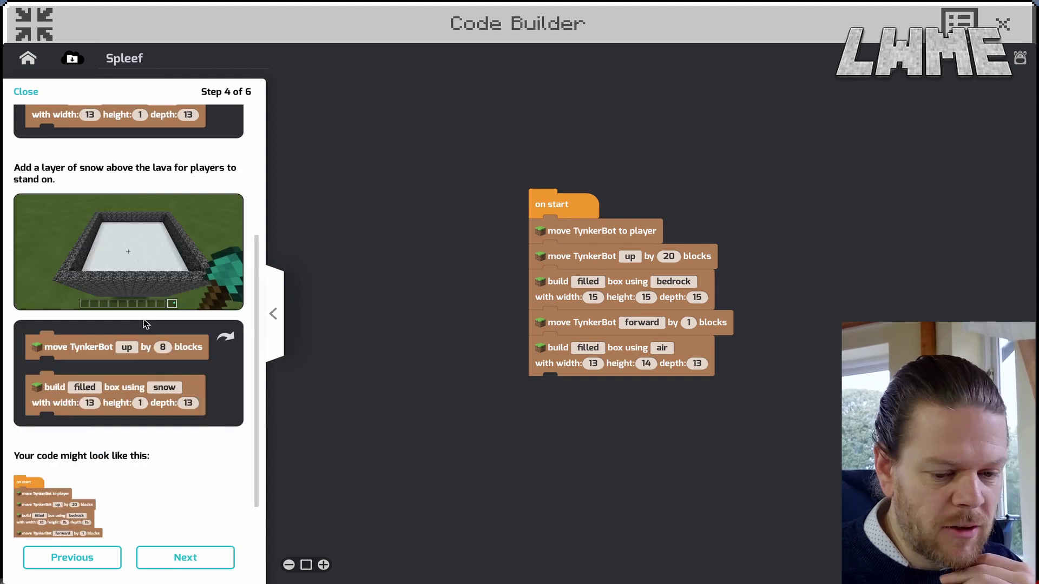
scroll(142, 324, up, 5)
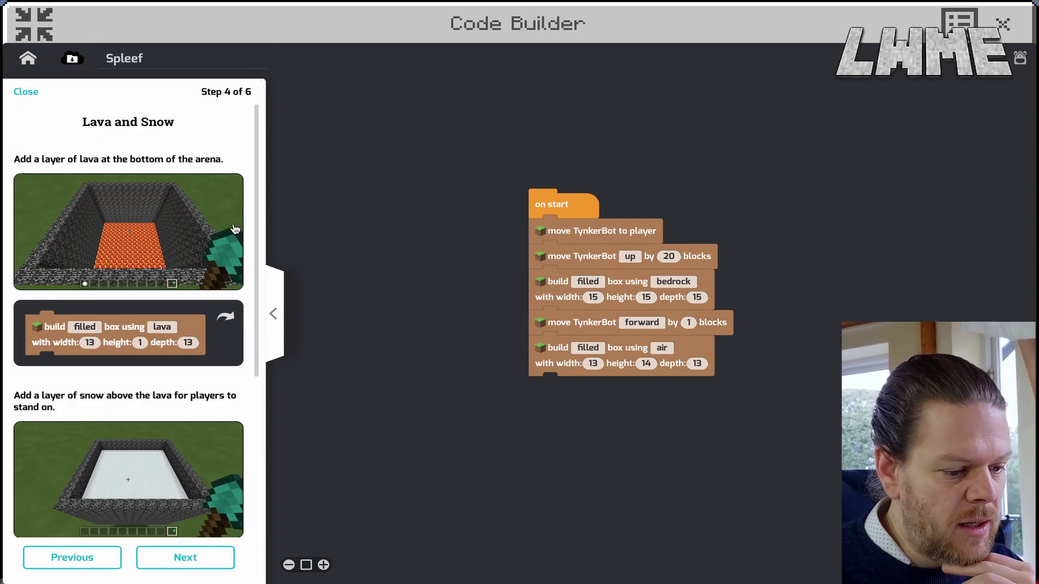
scroll(215, 430, down, 8)
click(185, 557)
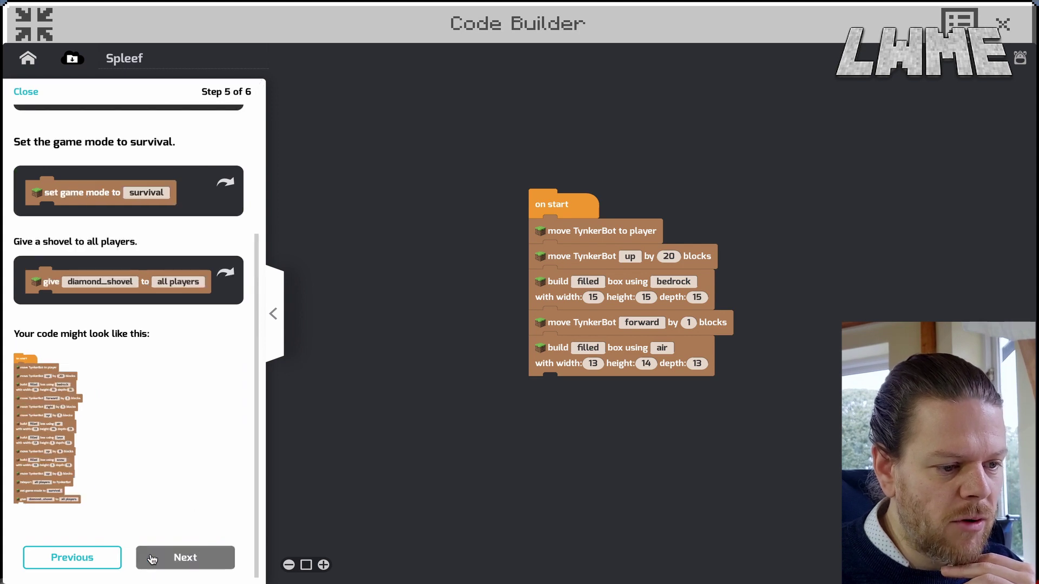
click(73, 558)
scroll(185, 401, up, 5)
scroll(185, 400, down, 8)
scroll(161, 382, up, 8)
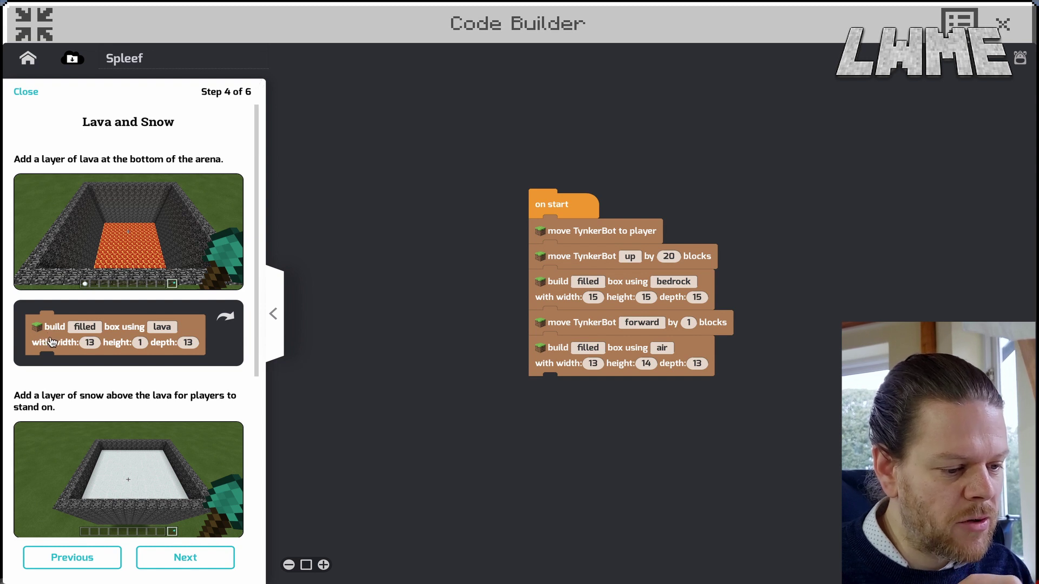
drag(53, 340, 536, 402)
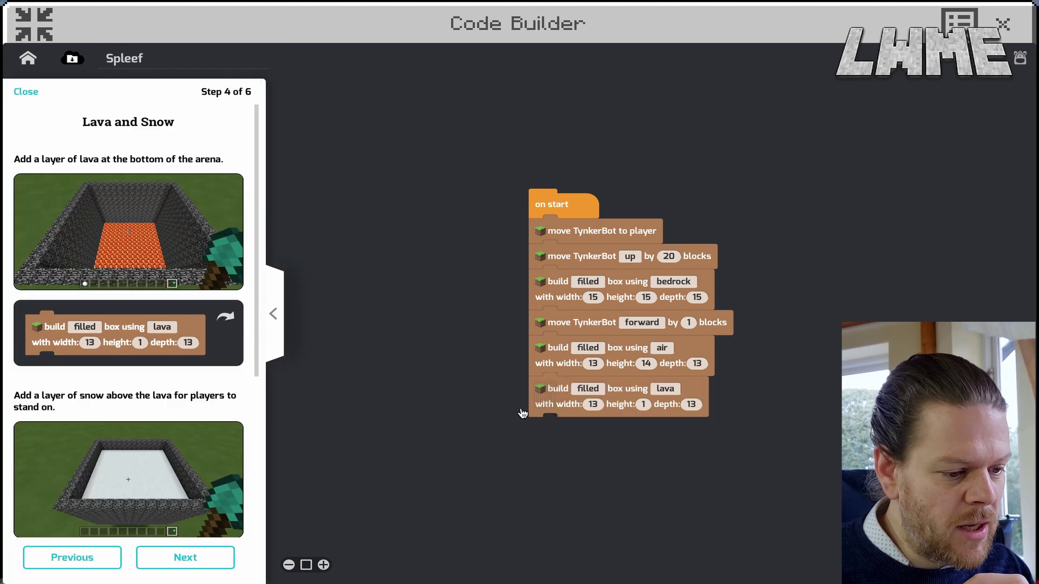
scroll(255, 396, down, 8)
scroll(162, 340, up, 8)
scroll(128, 332, down, 5)
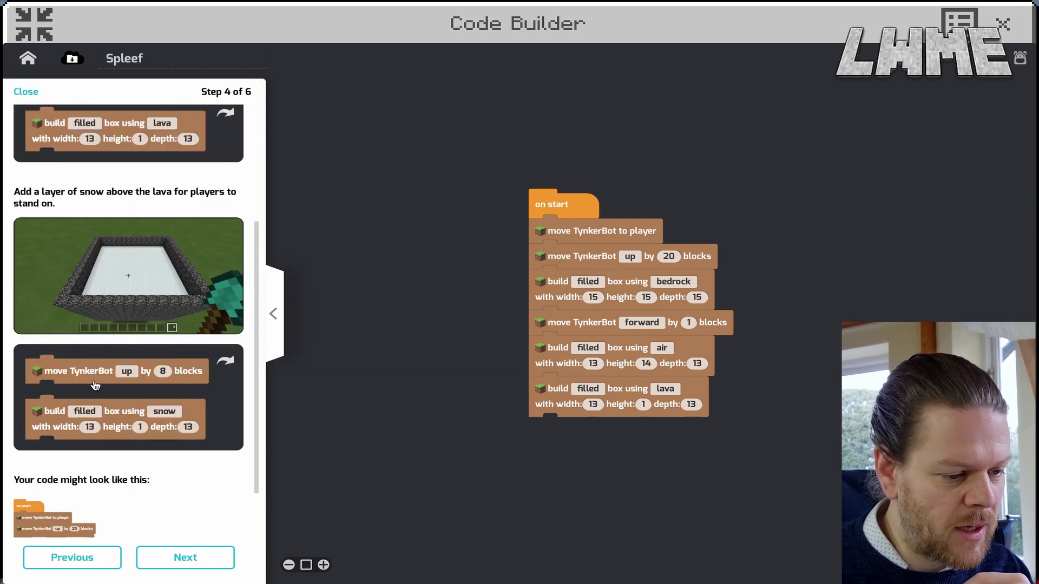
drag(82, 371, 595, 443)
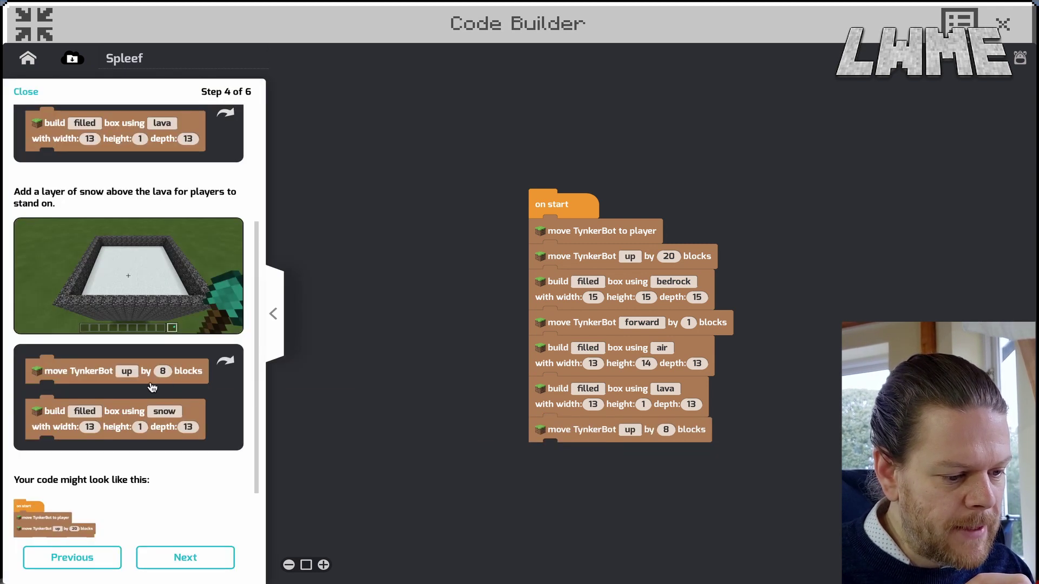
drag(33, 422, 557, 480)
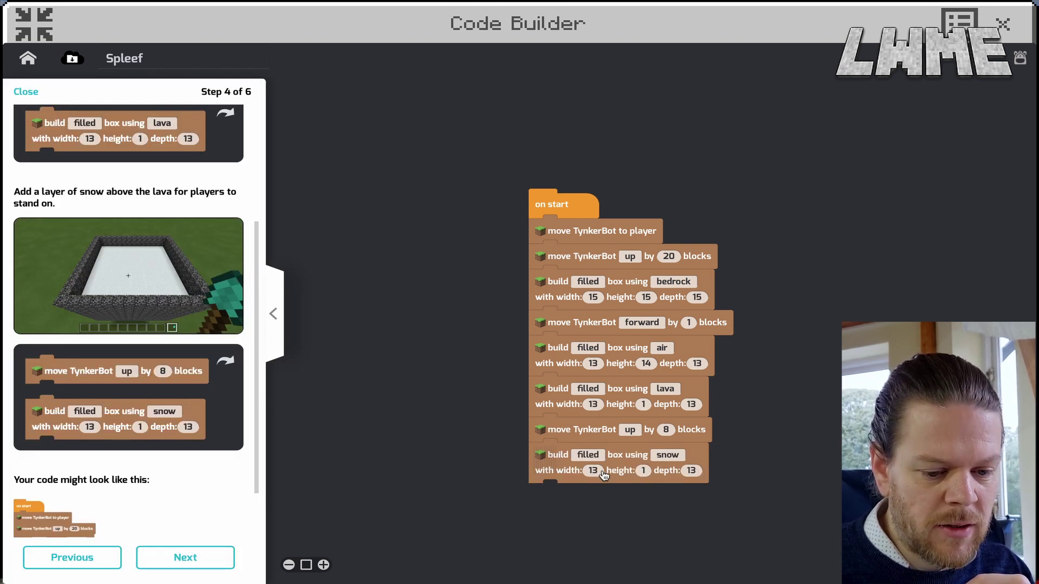
scroll(171, 400, down, 2)
scroll(171, 400, down, 2)
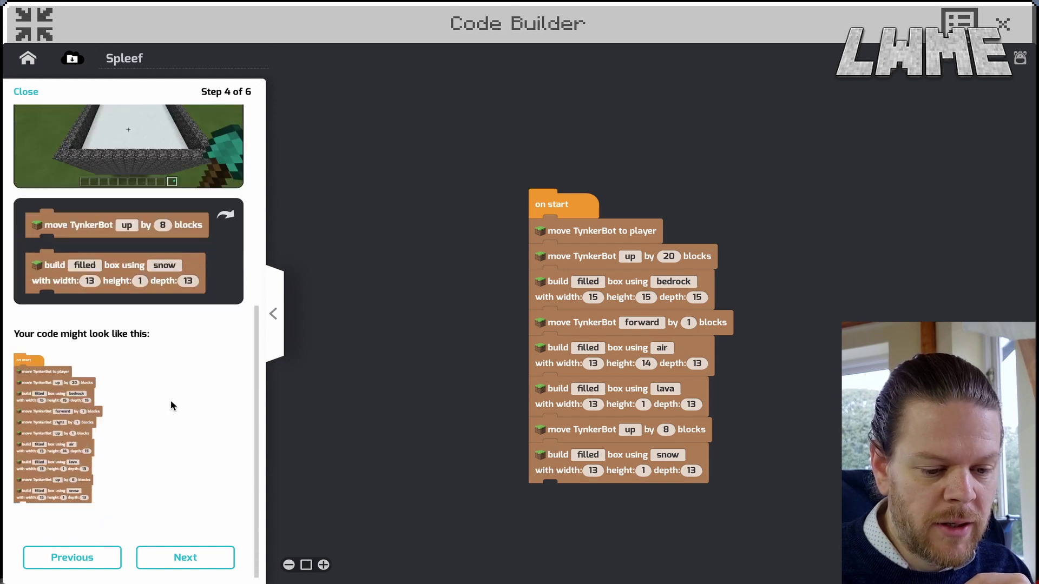
click(185, 557)
scroll(120, 243, up, 3)
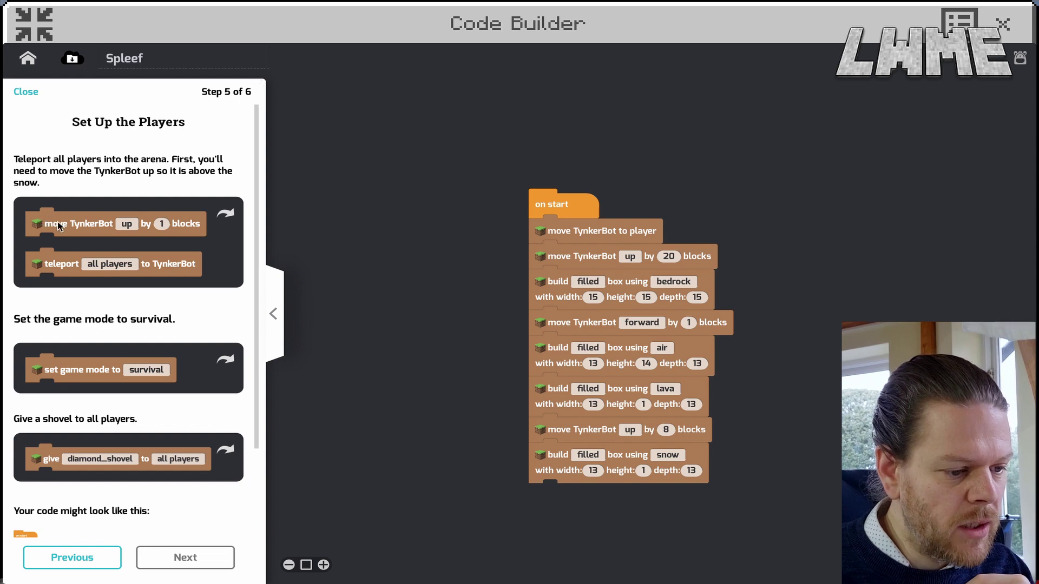
Step: Add moving TynkerBot up 1, teleporting all players to it, and survival game mode
drag(59, 225, 550, 494)
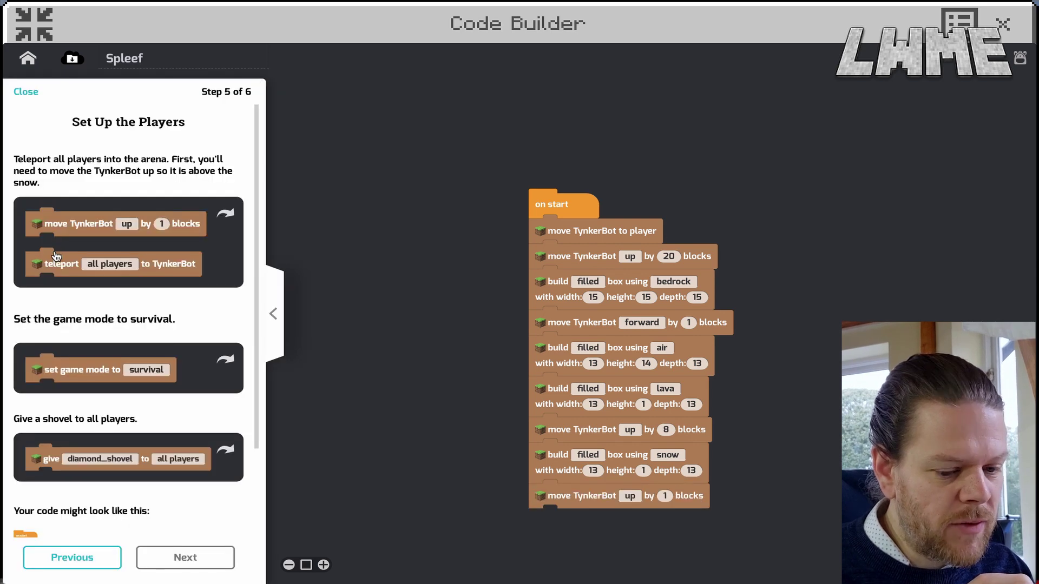
drag(55, 262, 563, 528)
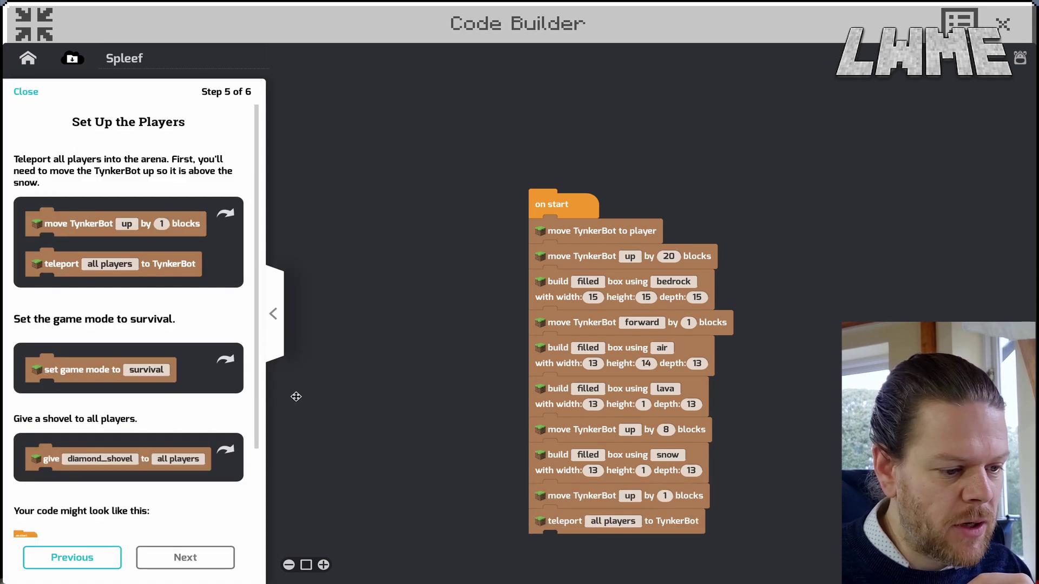
drag(81, 370, 602, 565)
drag(545, 210, 560, 106)
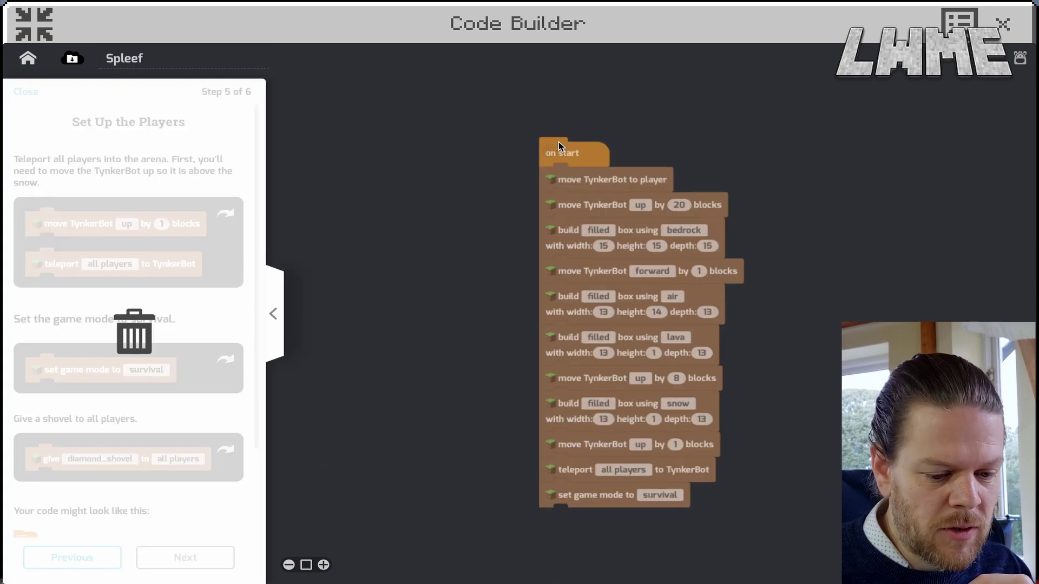
scroll(170, 338, down, 1)
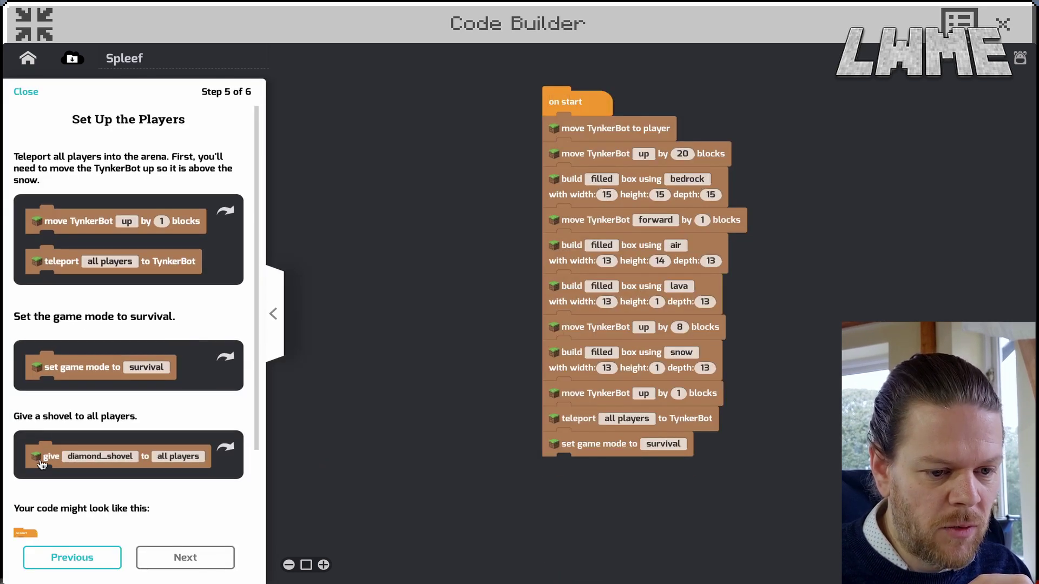
drag(42, 461, 560, 475)
scroll(178, 438, down, 3)
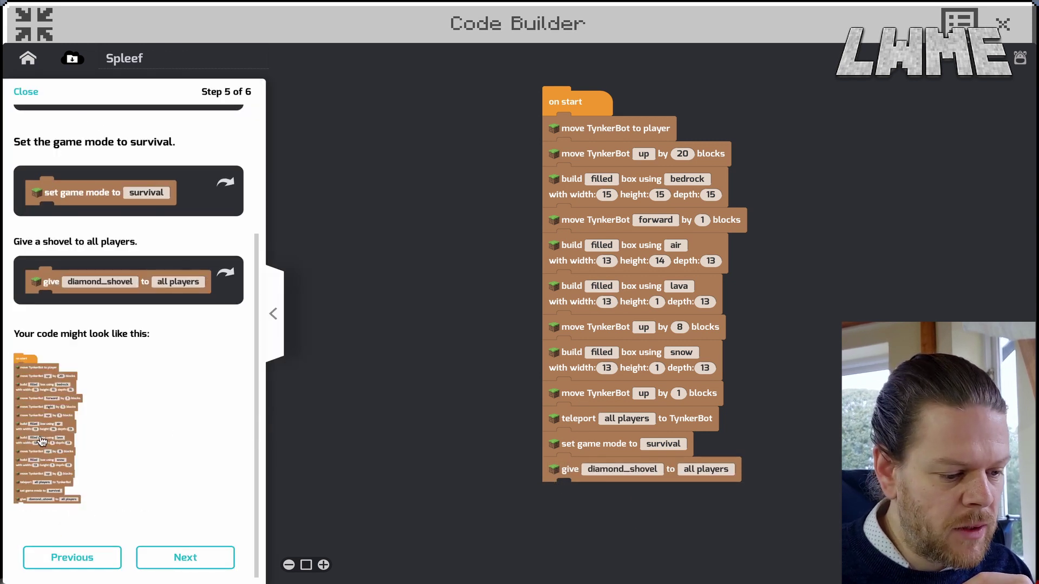
Step: Finish the tutorial, run the Spleef script, and return to the world
click(186, 558)
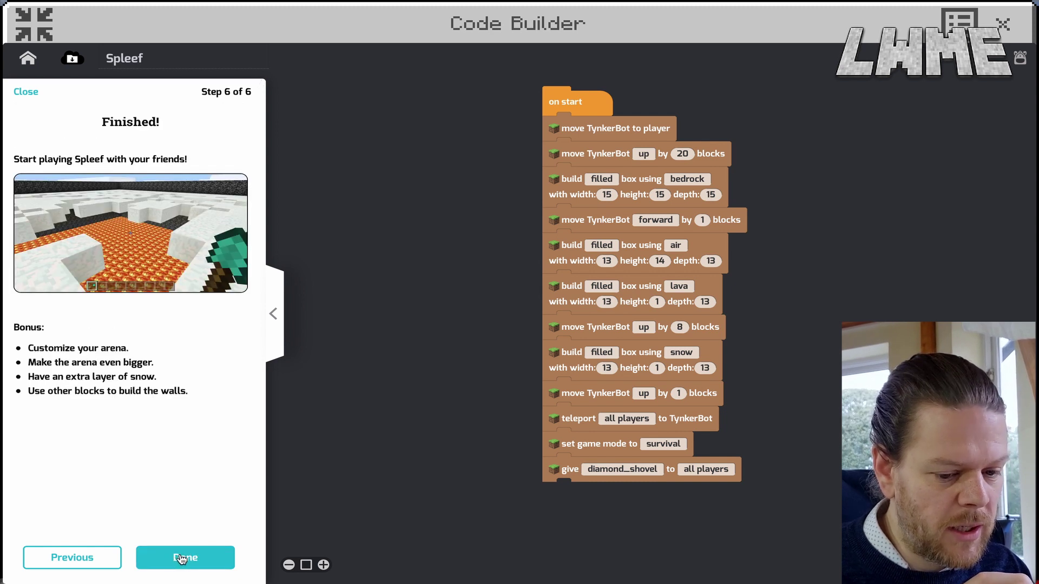
click(186, 558)
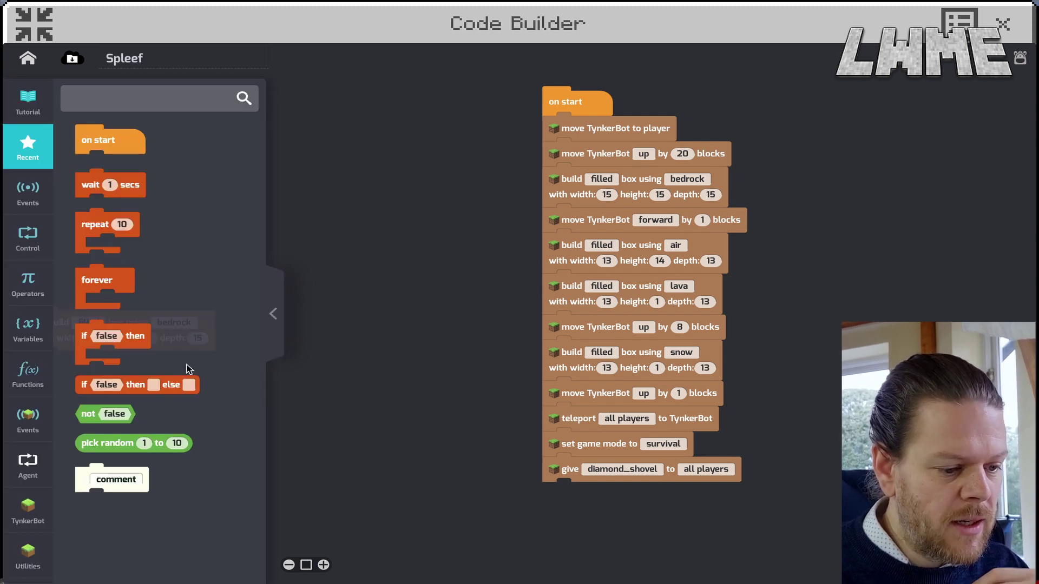
click(779, 560)
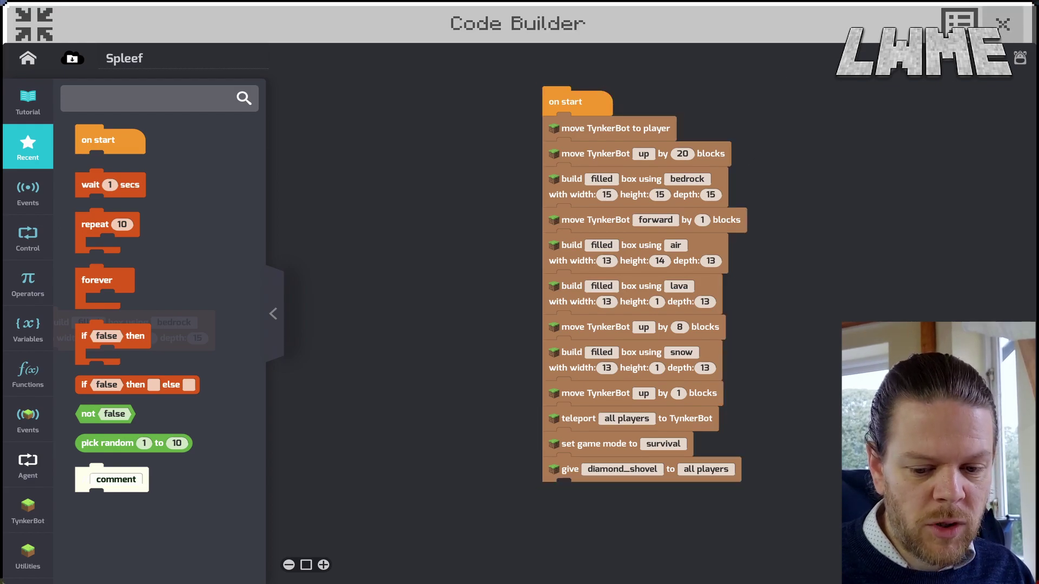
click(1004, 24)
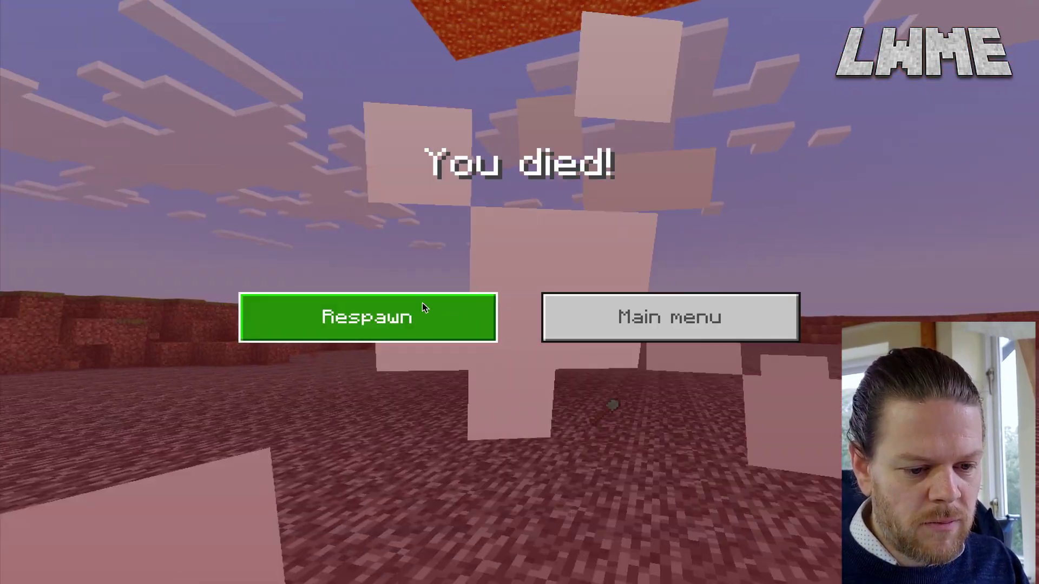
Step: Respawn and switch back to creative mode with /gamemode creative
click(423, 303)
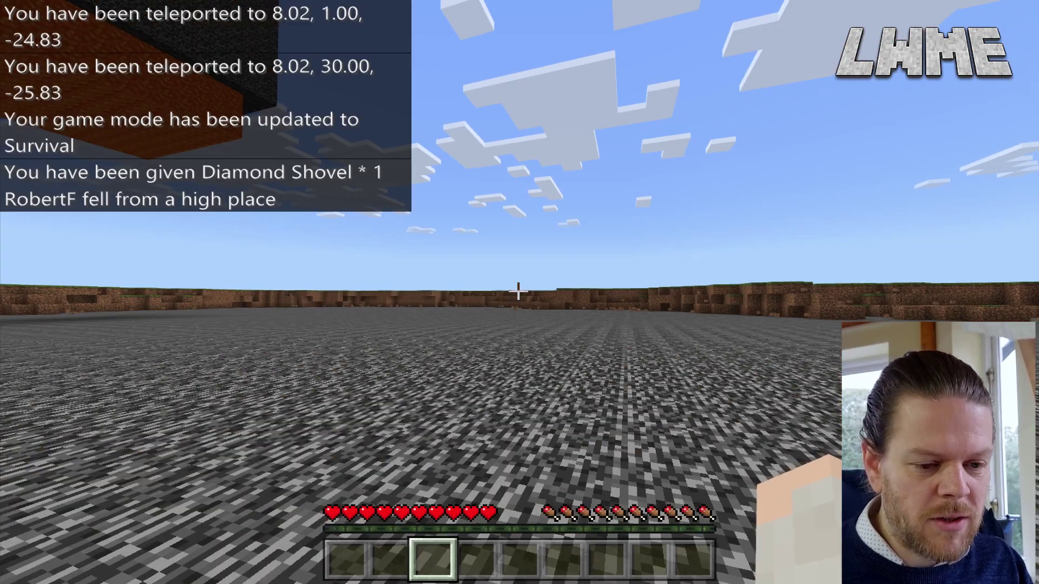
key(slash)
text(ga)
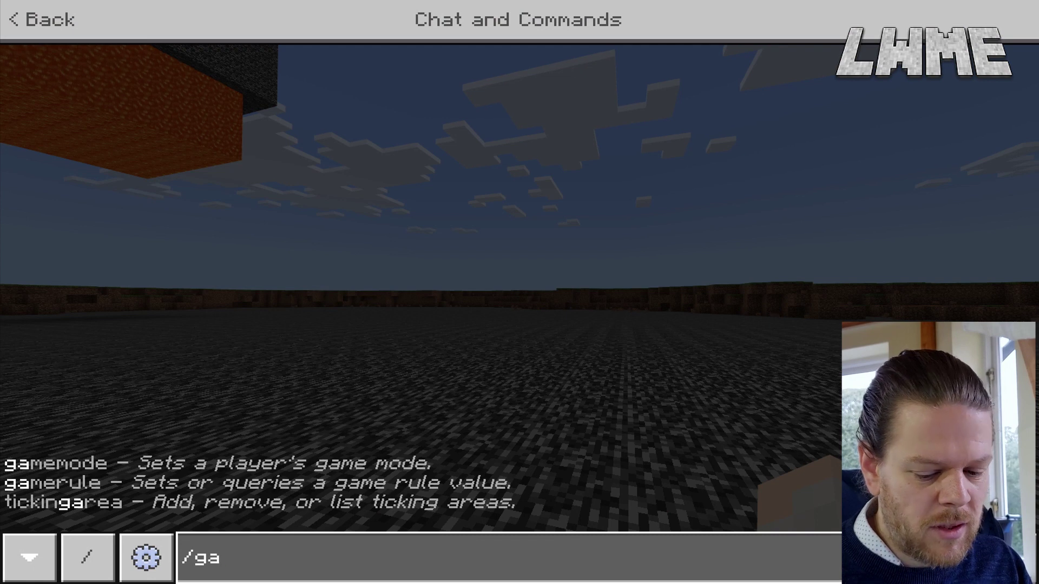
text(ative)
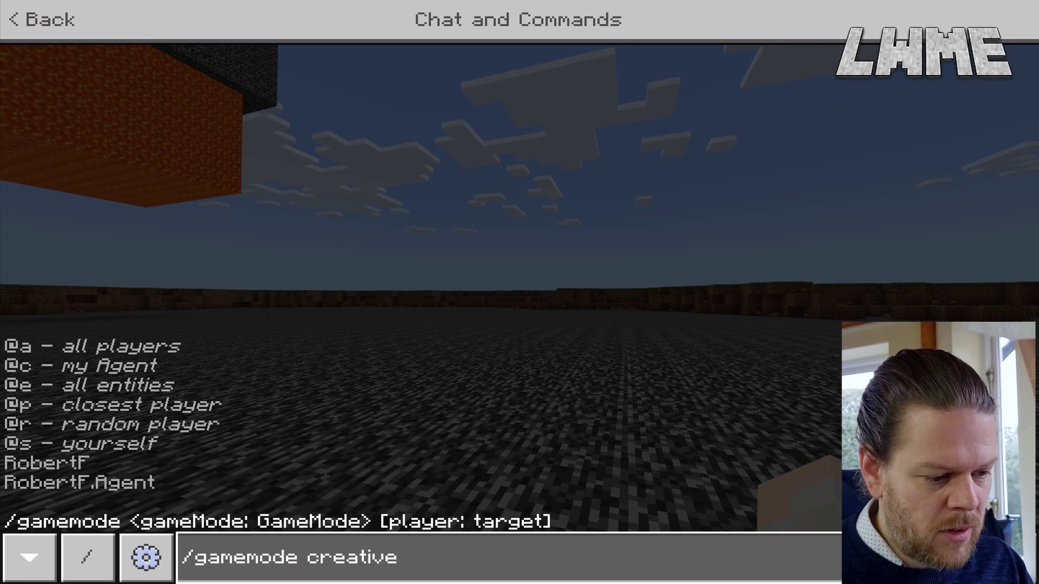
text(s)
key(Return)
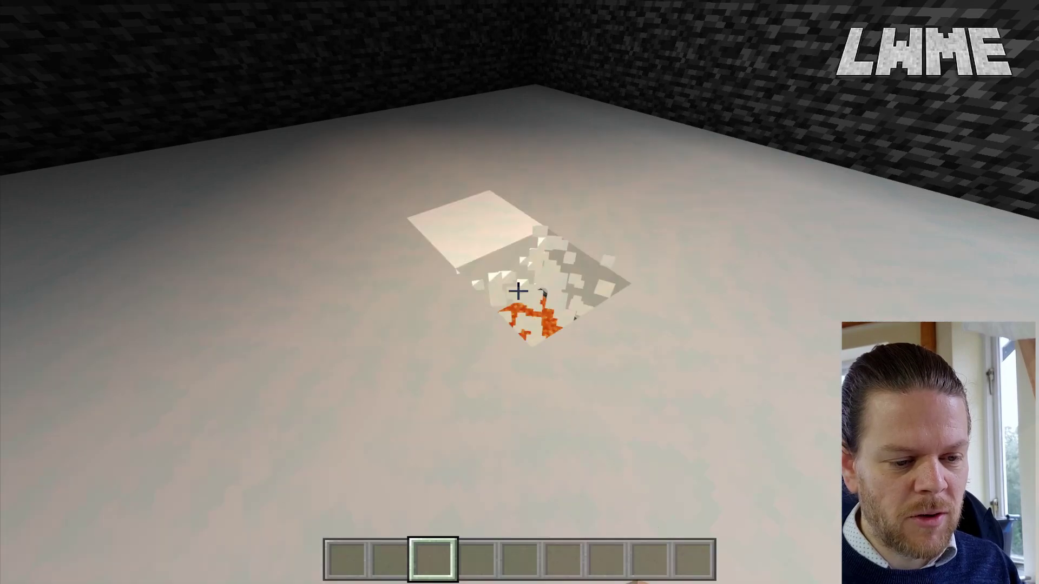
Step: Break several snow blocks in the arena floor to expose the lava beneath
click(520, 292)
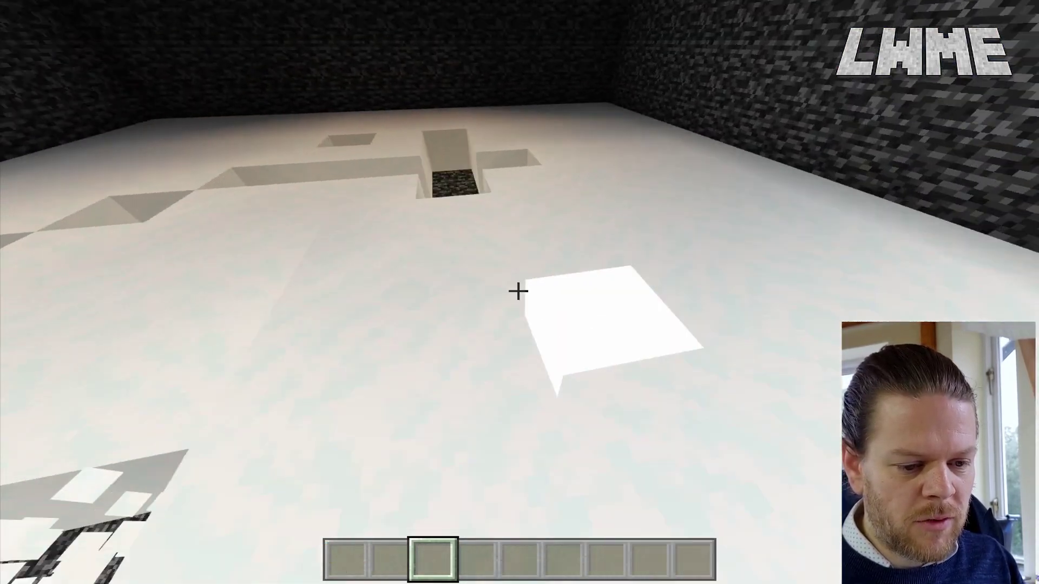
click(518, 291)
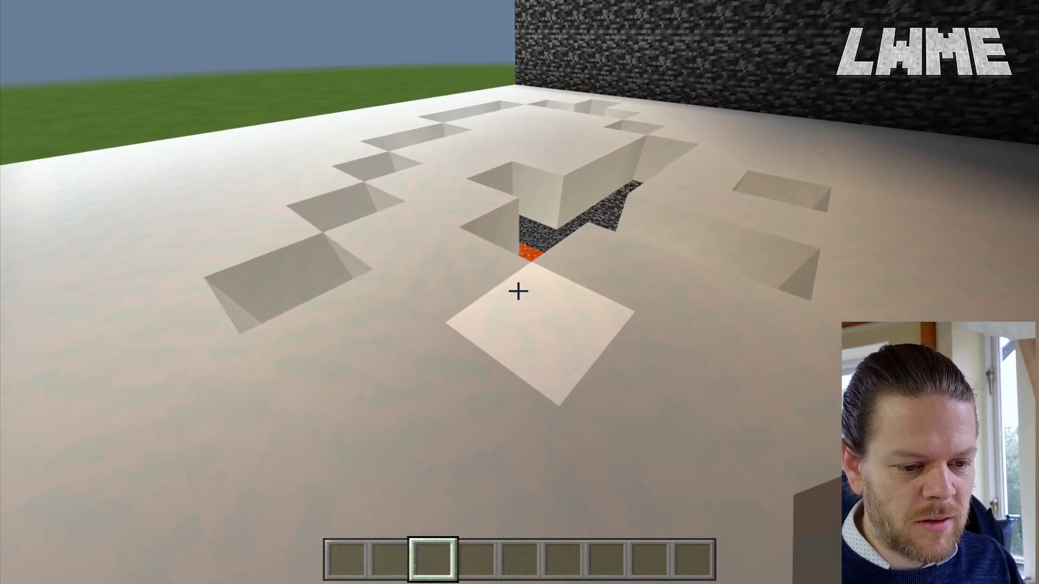
click(517, 291)
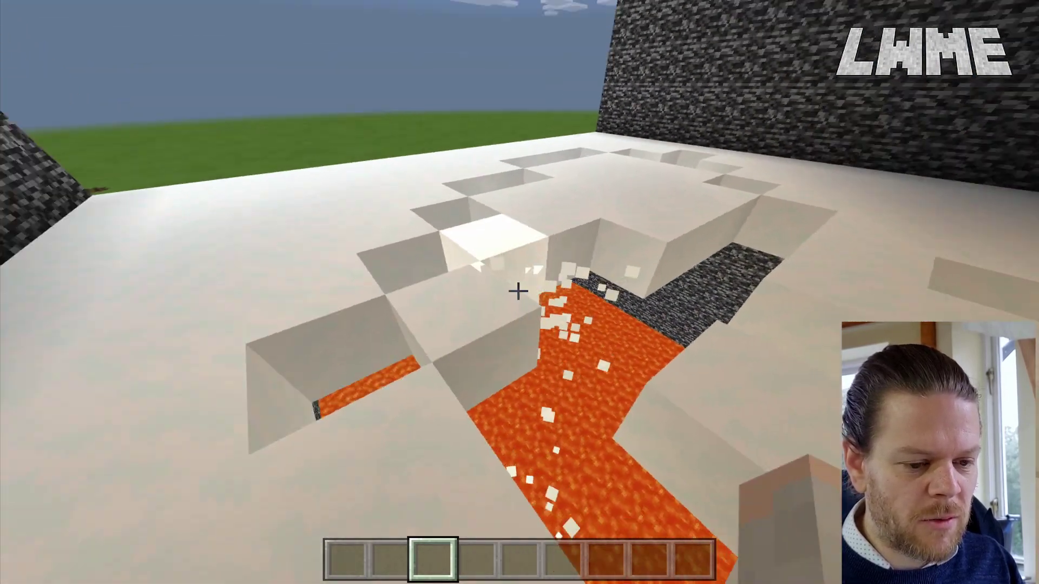
click(518, 291)
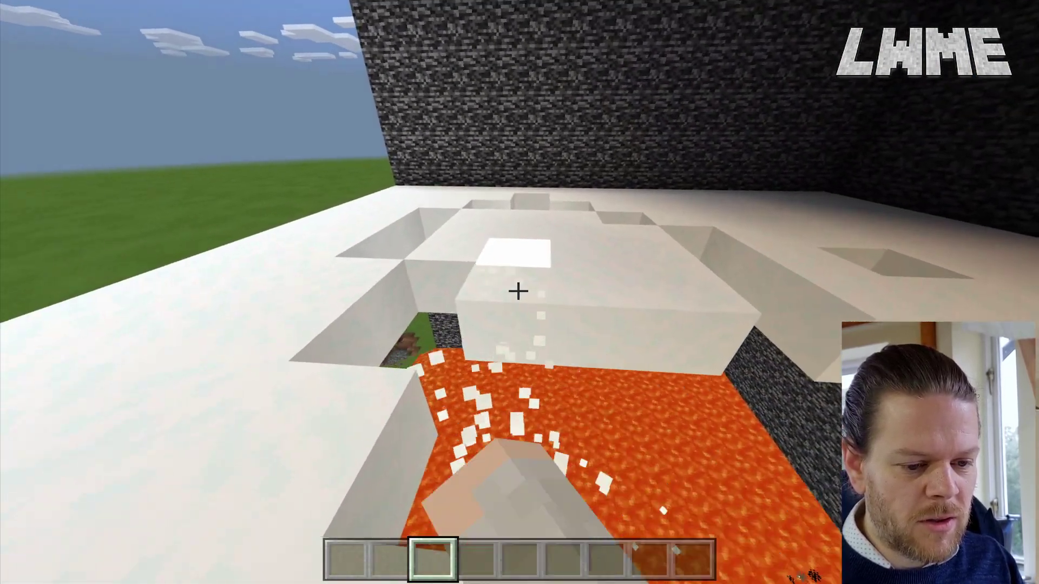
click(518, 291)
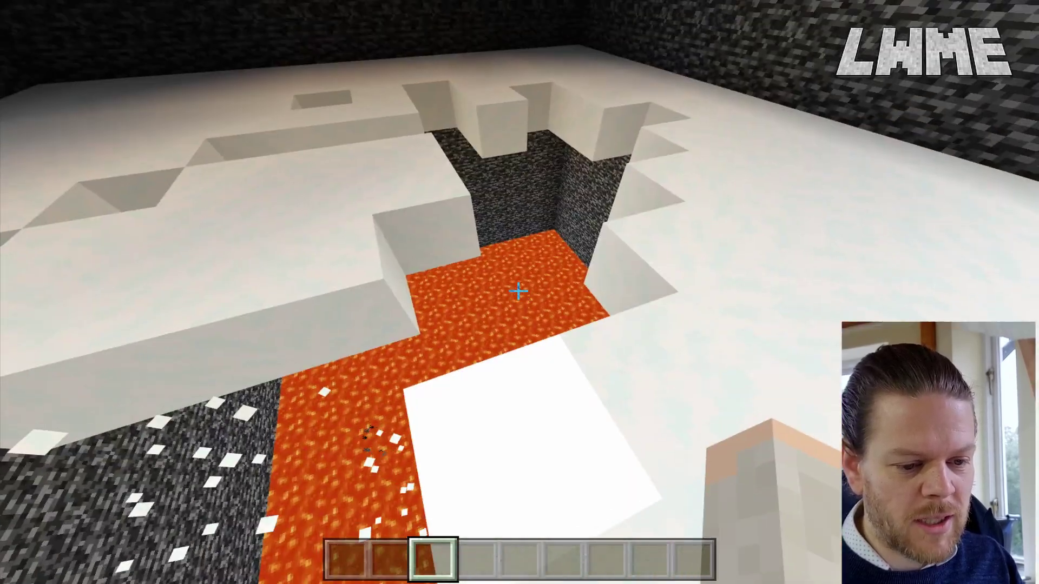
right_click(519, 291)
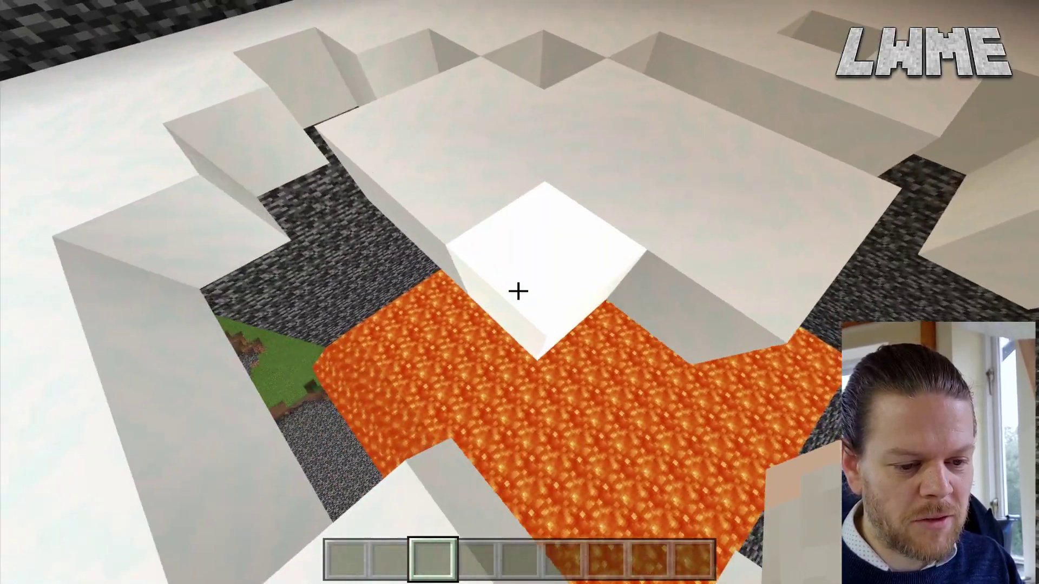
click(518, 291)
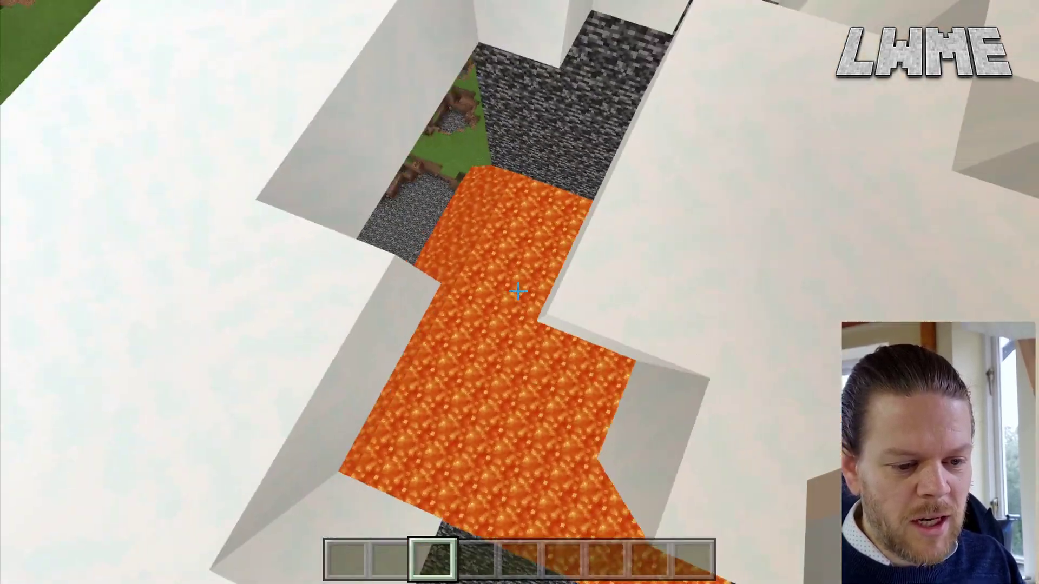
Step: Fly back over the snow platform and break more snow blocks there
key(s)
key(w)
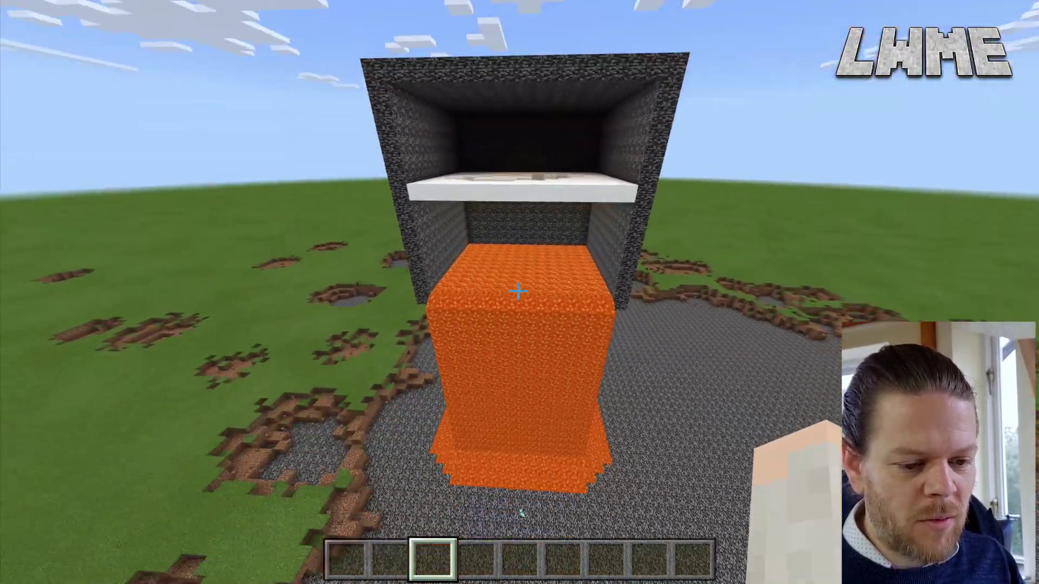
key(w)
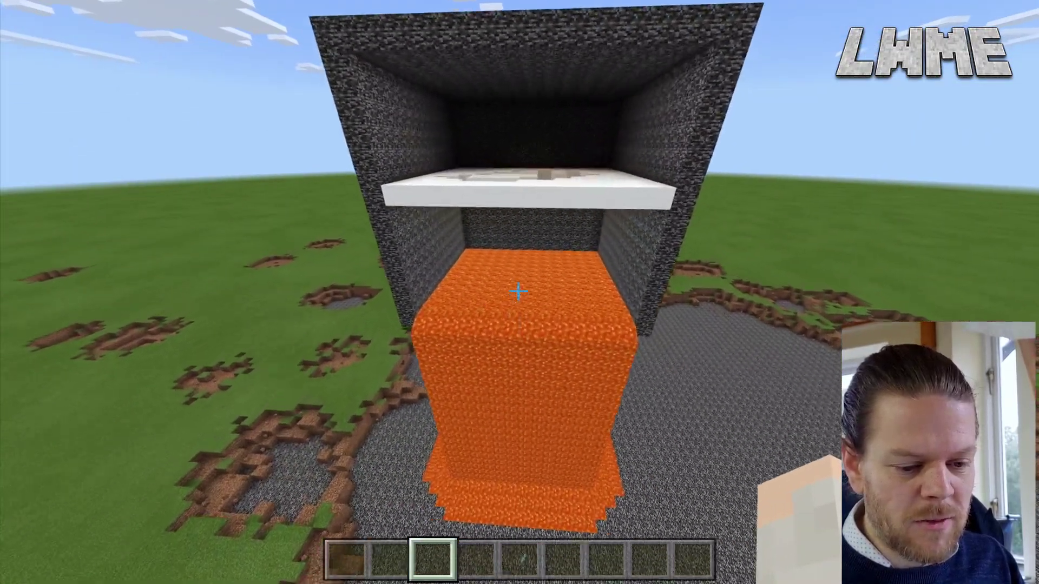
key(w)
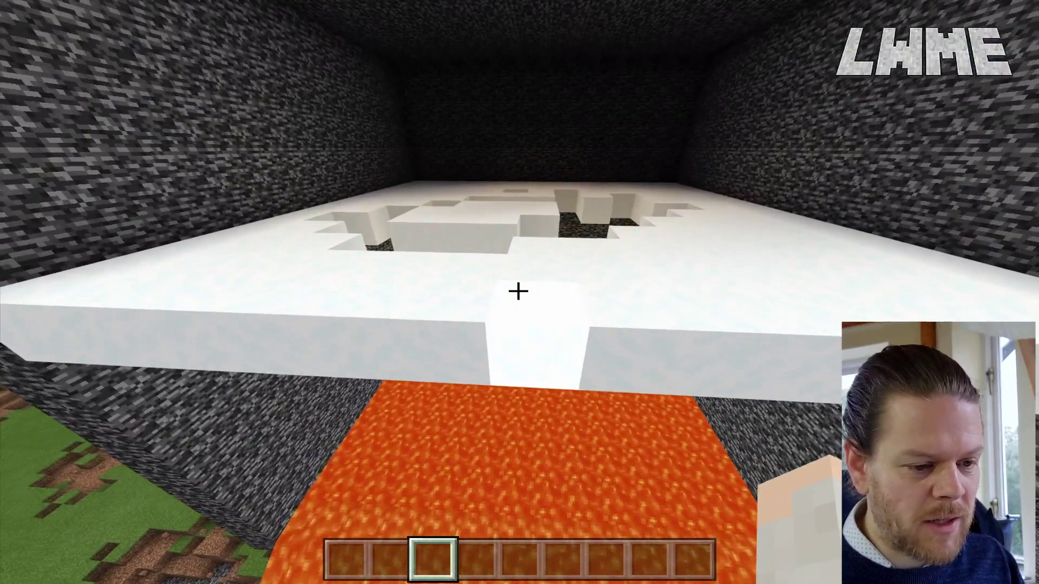
key(w)
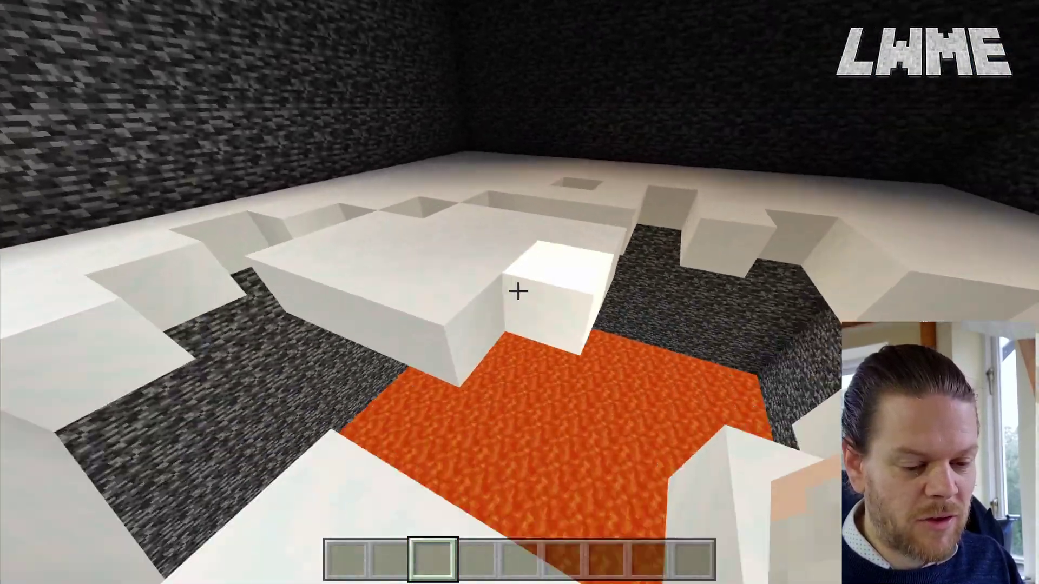
click(518, 291)
click(517, 290)
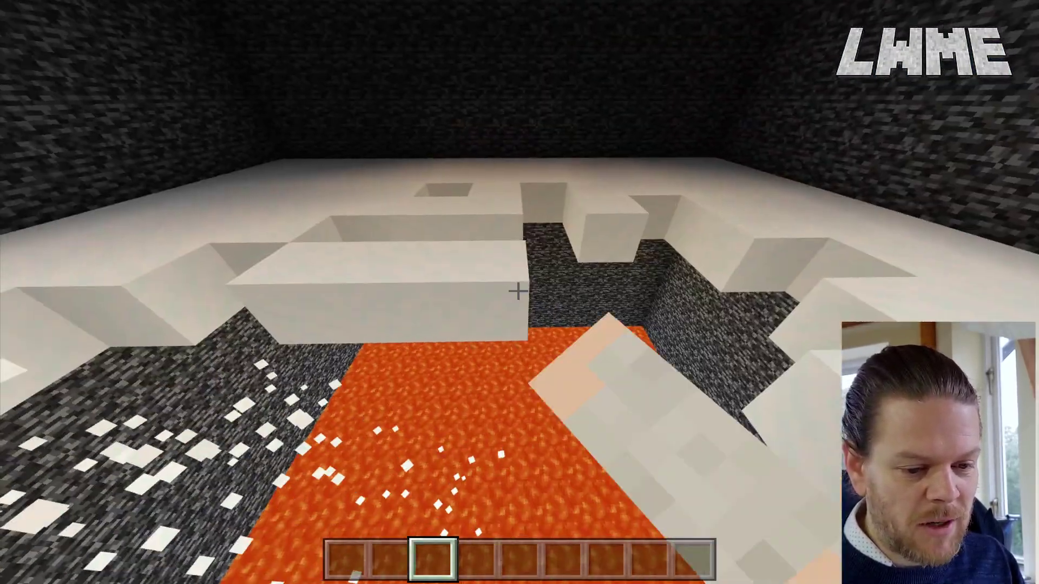
click(518, 291)
key(space)
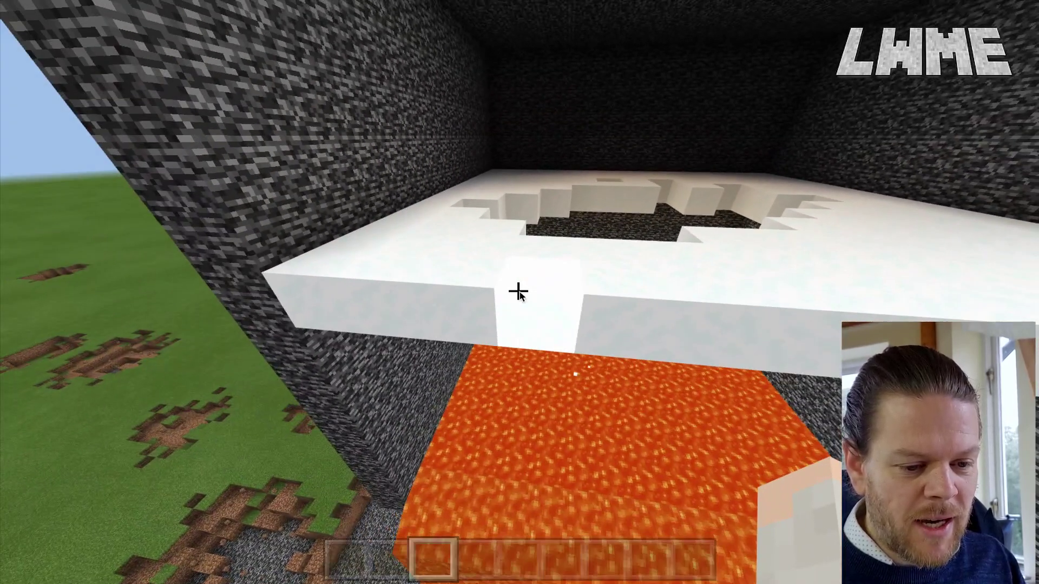
Step: Reopen Code Builder on the full Spleef on-start script
key(c)
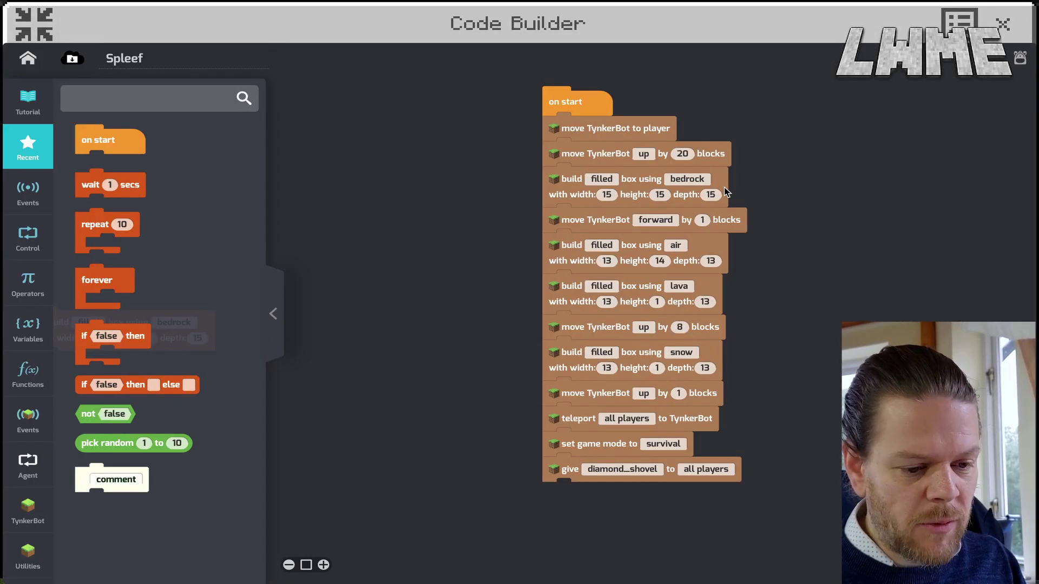